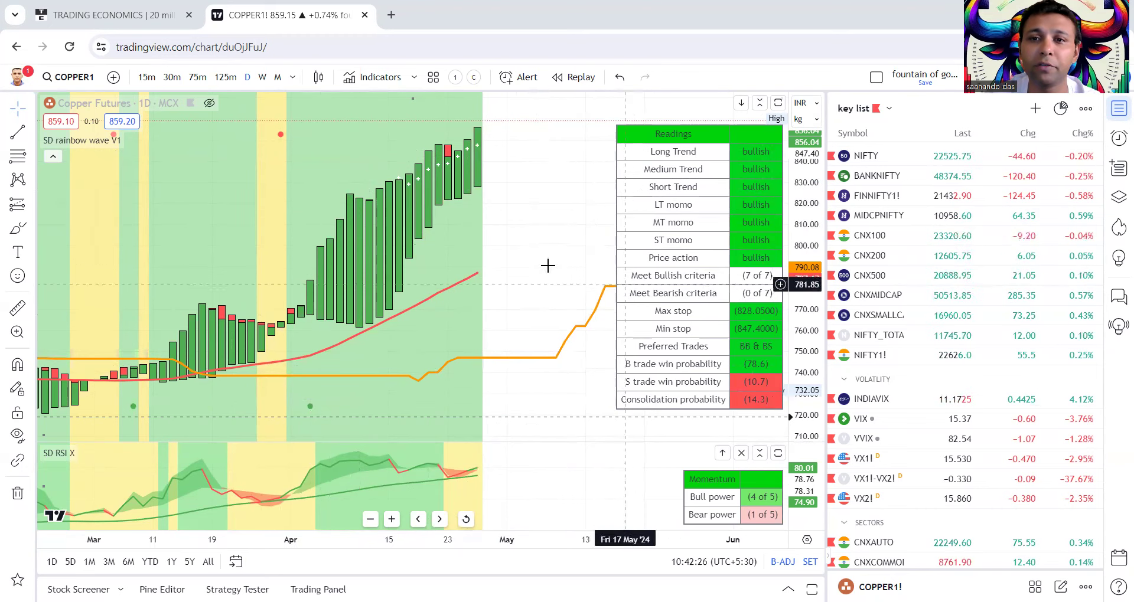
Switch the copper futures chart to the 125-minute timeframe and load the "2. Commodities - global" watchlist.
left_click_drag(567, 206, 525, 189)
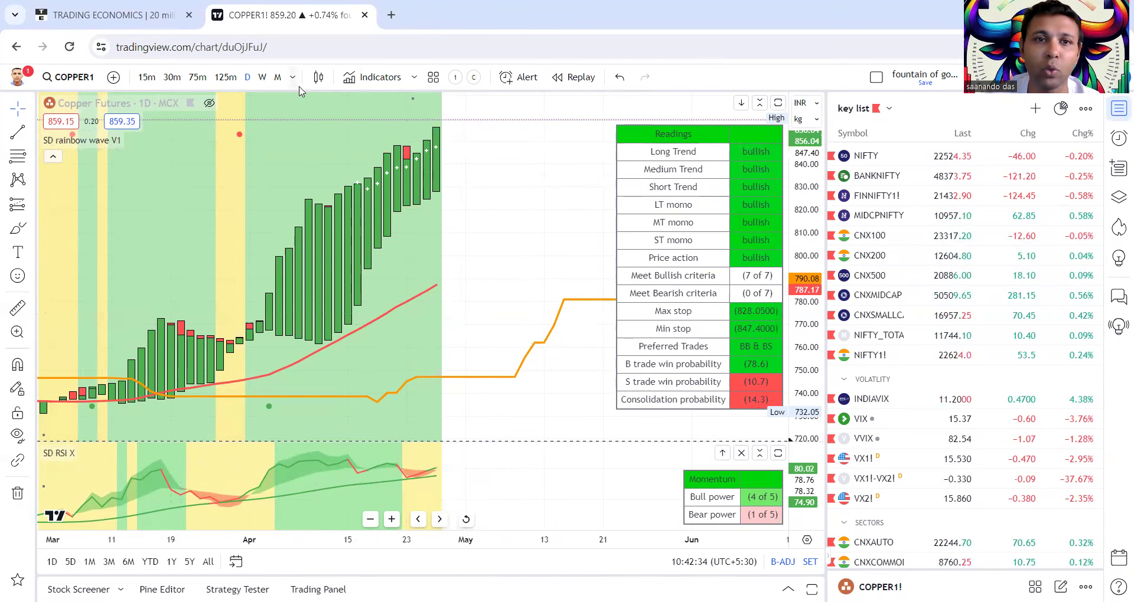
left_click(225, 77)
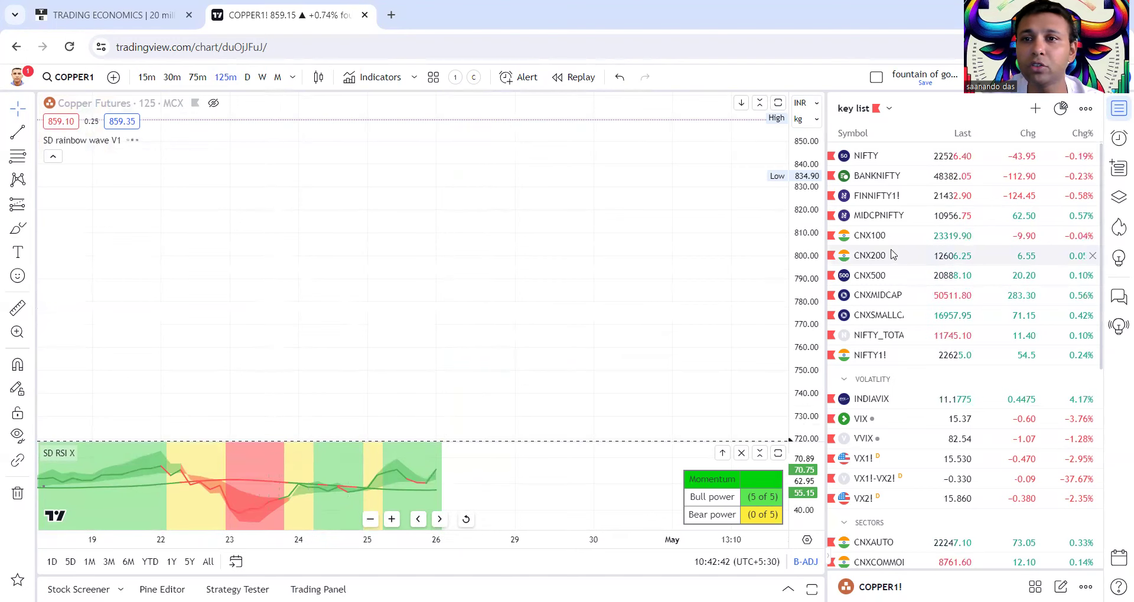
left_click(879, 108)
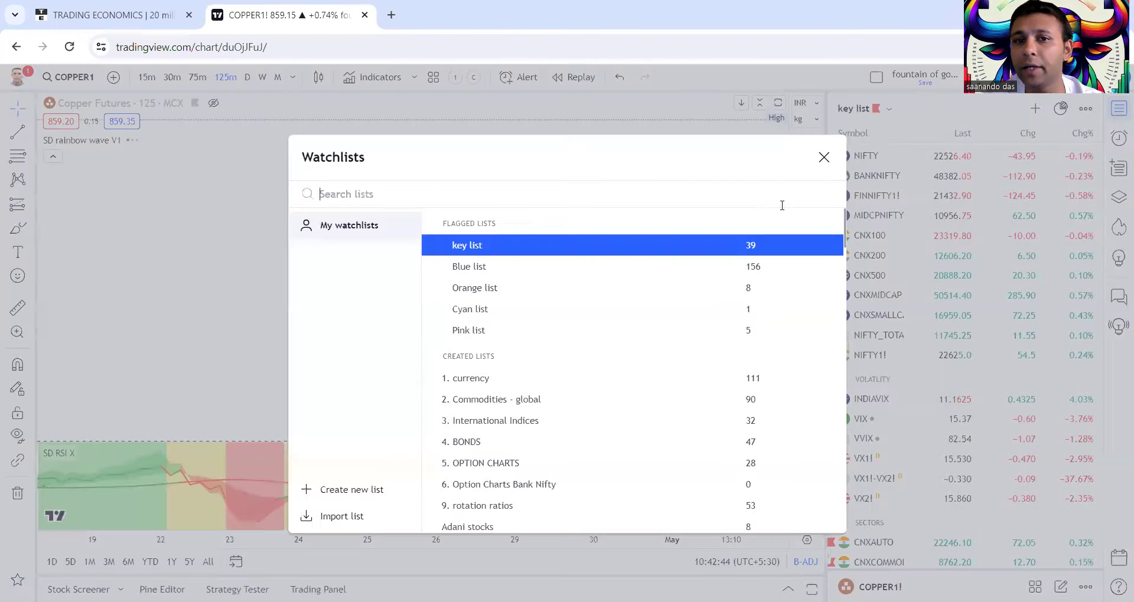
left_click(483, 399)
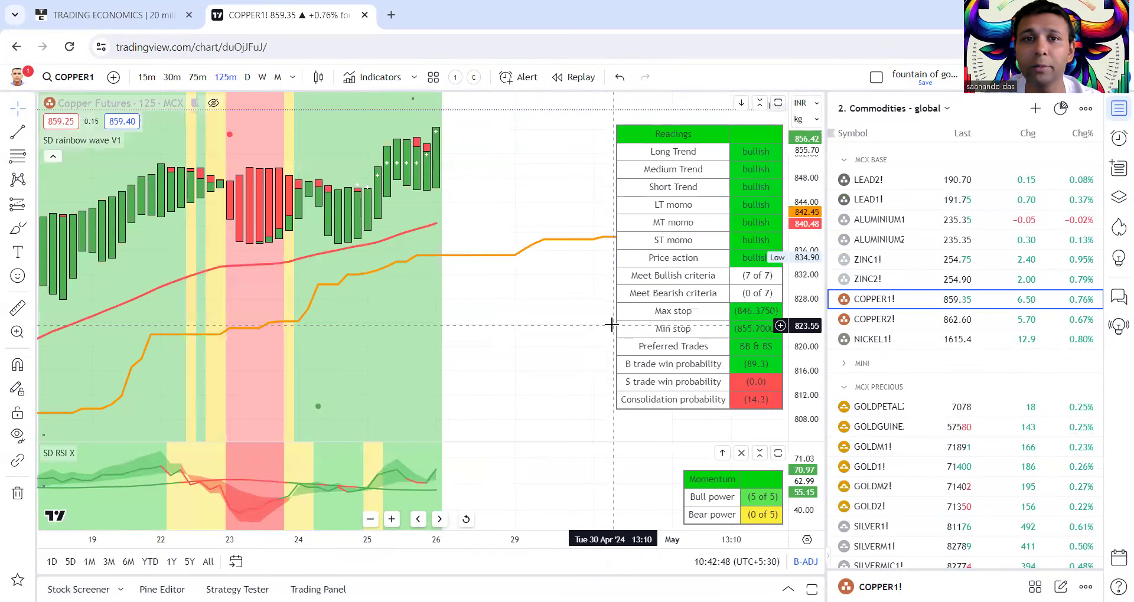
scroll(612, 325, "down", 3)
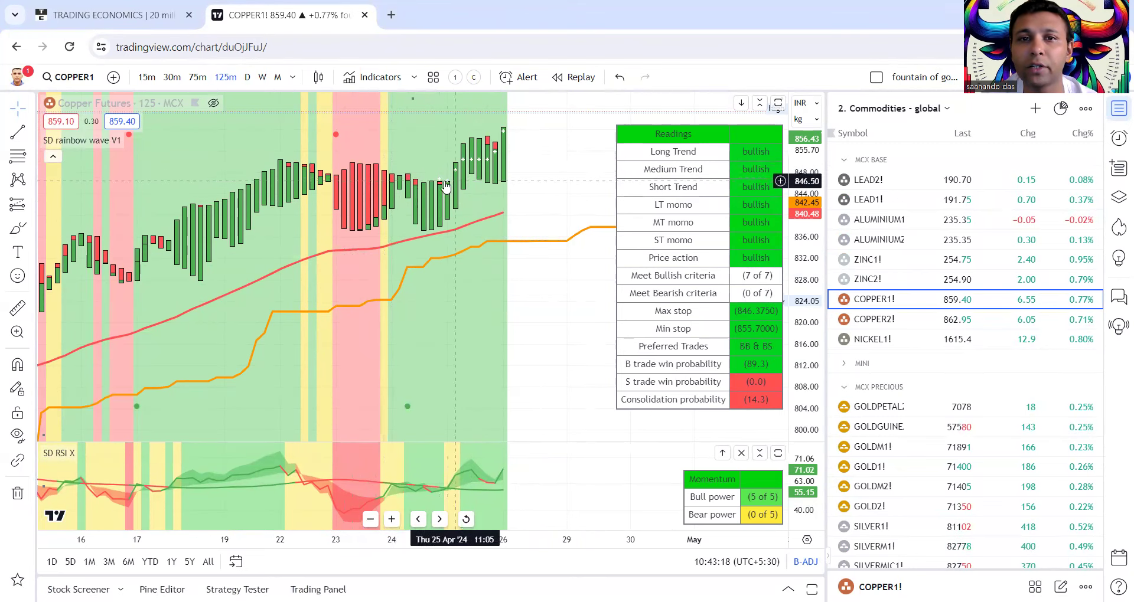
Open the ZINC1! chart and review its trend on the 125-minute and daily timeframes.
left_click(944, 257)
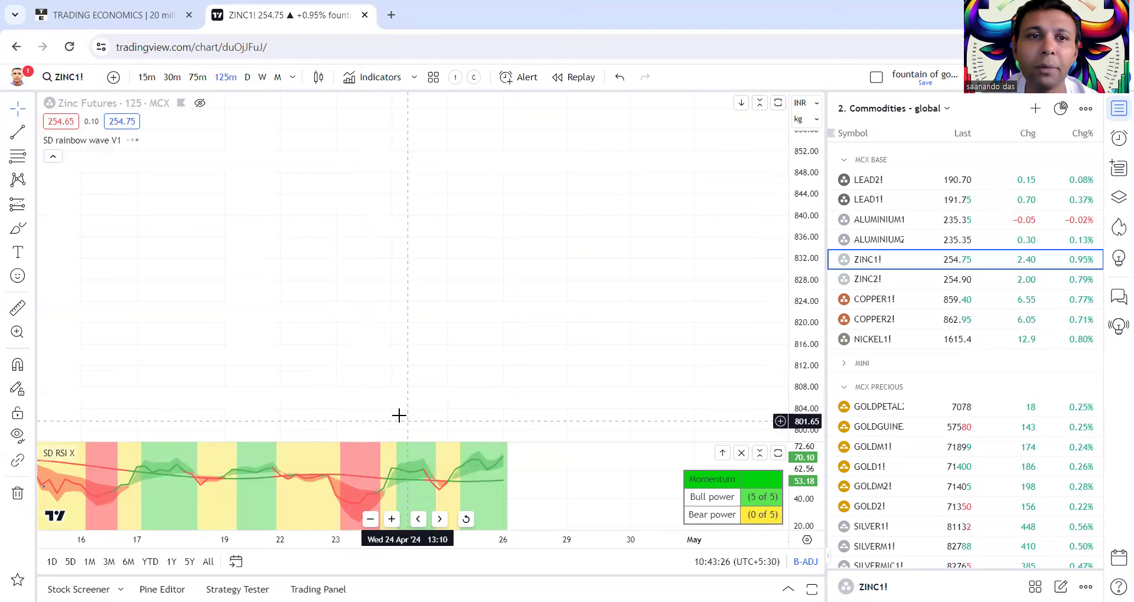
scroll(541, 190, "down", 2)
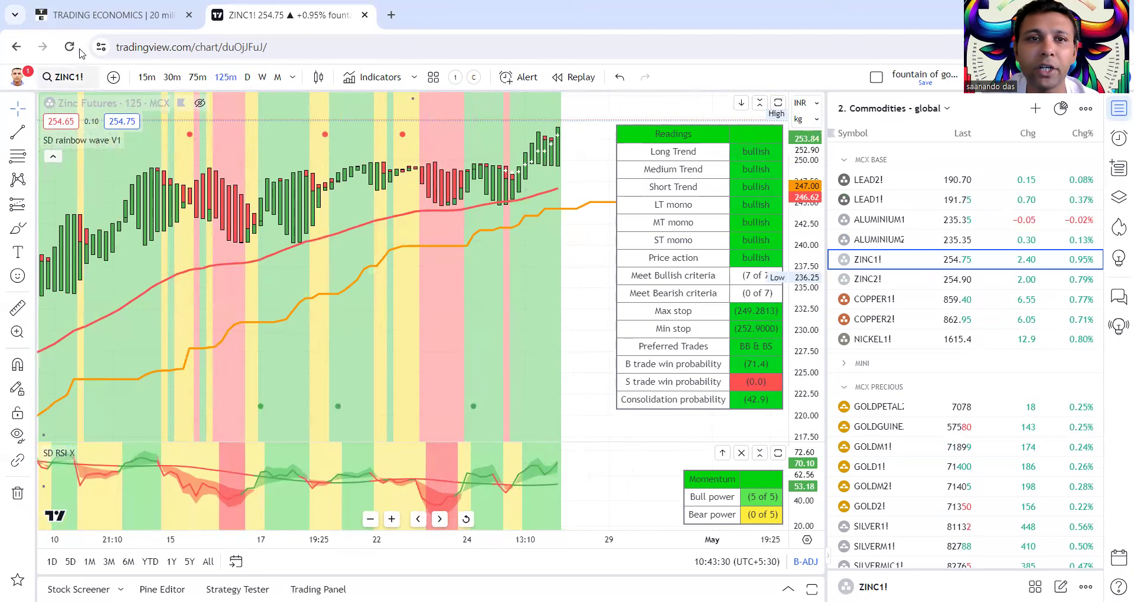
left_click(247, 77)
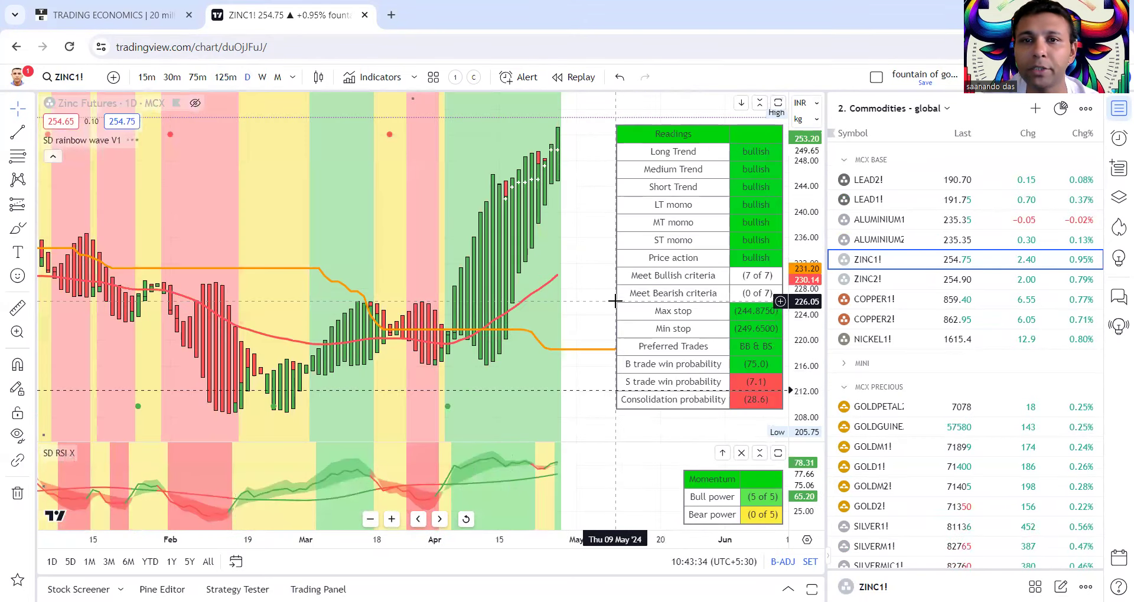
scroll(703, 278, "down", 2)
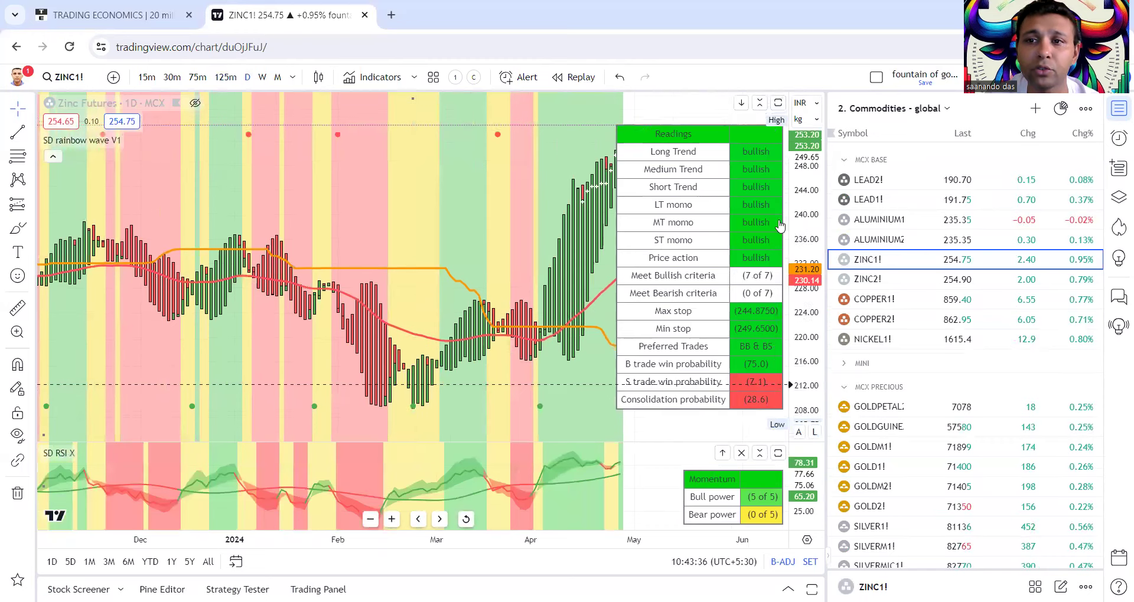
scroll(456, 215, "up", 2)
Review the daily ALUMINIUM2! chart, and return to the daily COPPER1! chart with its price scale auto-fitted.
left_click(880, 240)
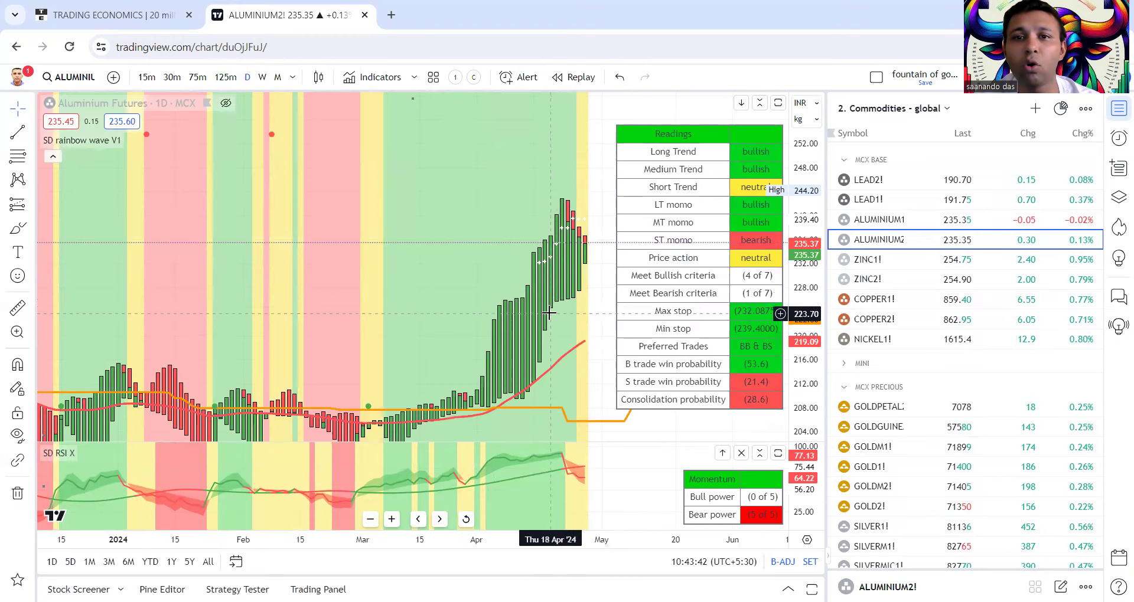
scroll(476, 263, "up", 1)
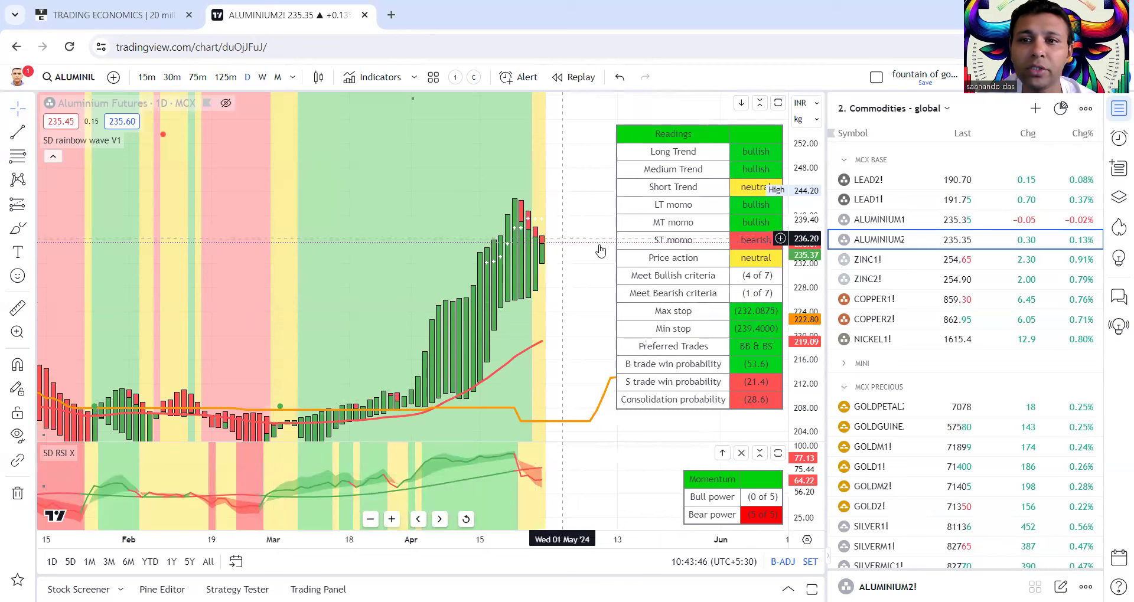
left_click(988, 303)
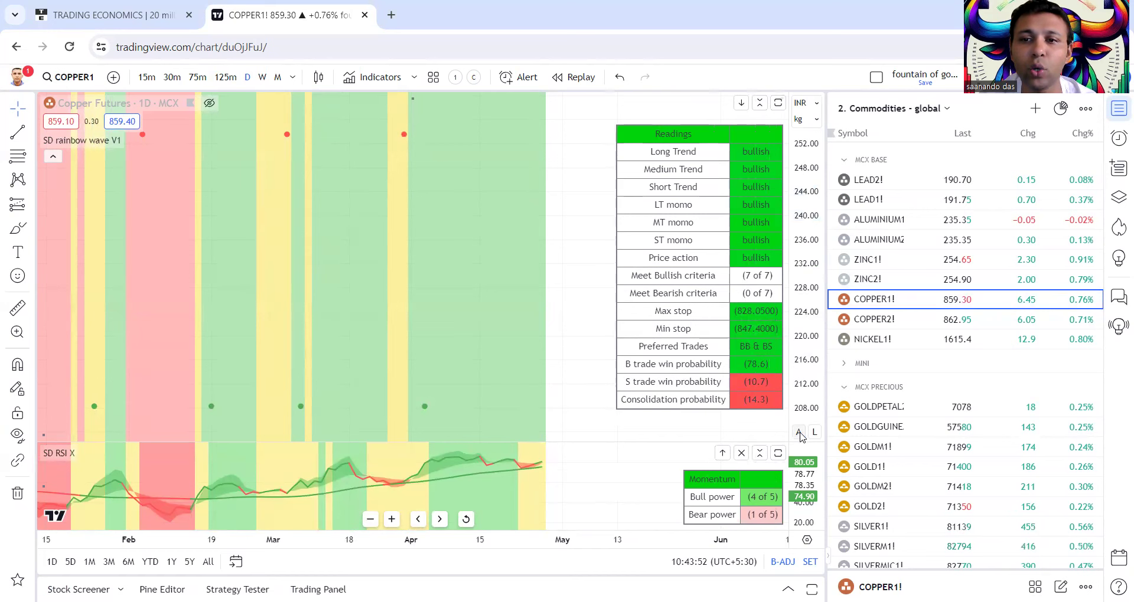
left_click(798, 433)
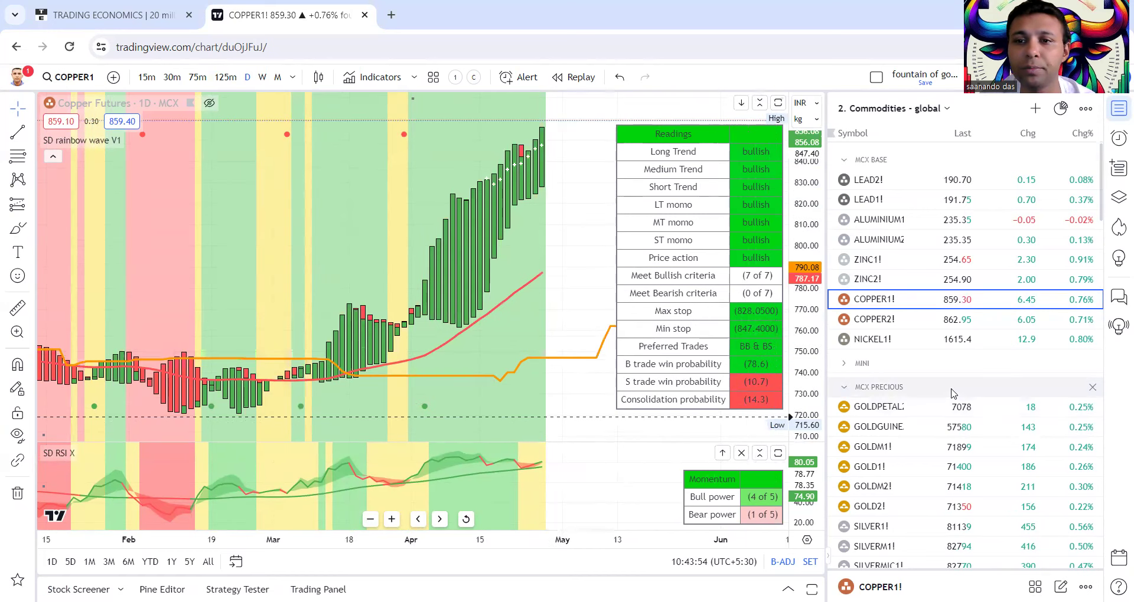
Review the daily XAUUSD and XAGUSD charts from the COMEX group, adjusting each price scale to show the bars.
scroll(952, 393, "down", 10)
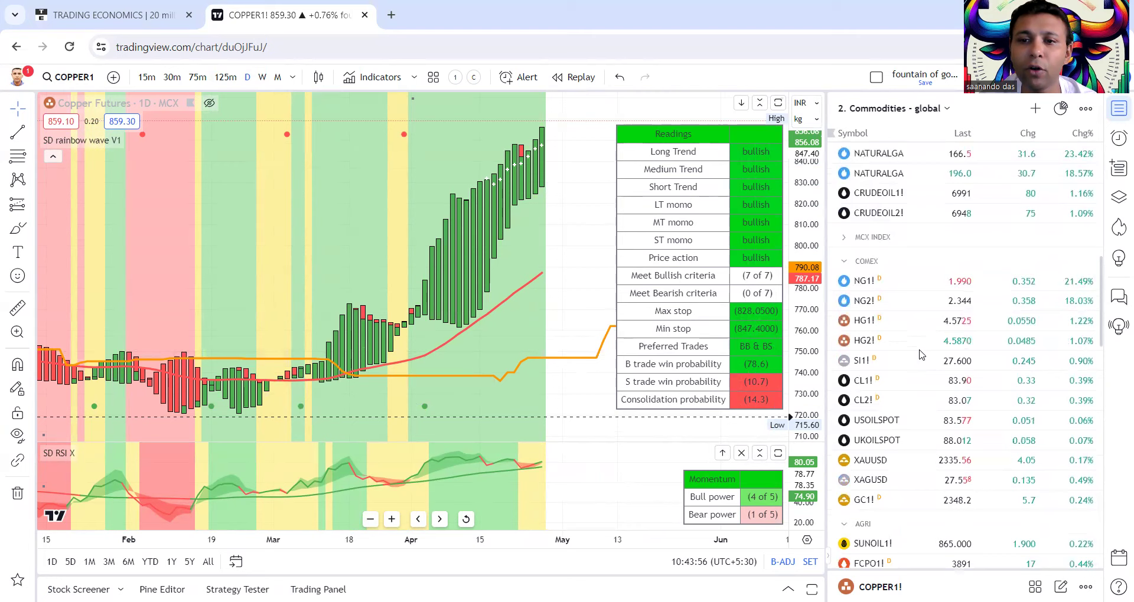
scroll(919, 355, "down", 2)
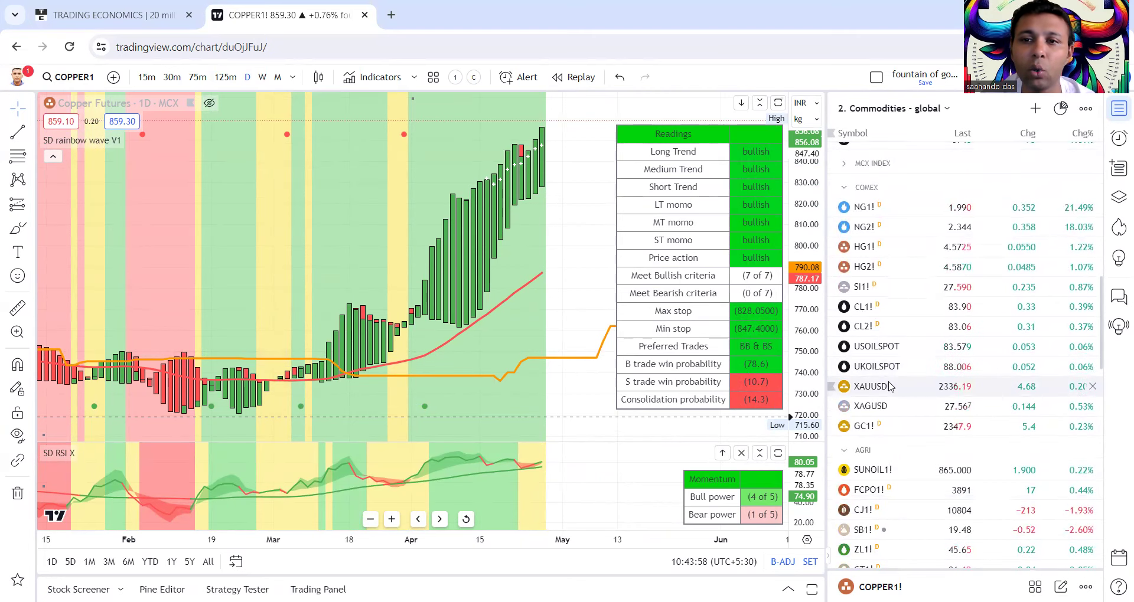
left_click(871, 386)
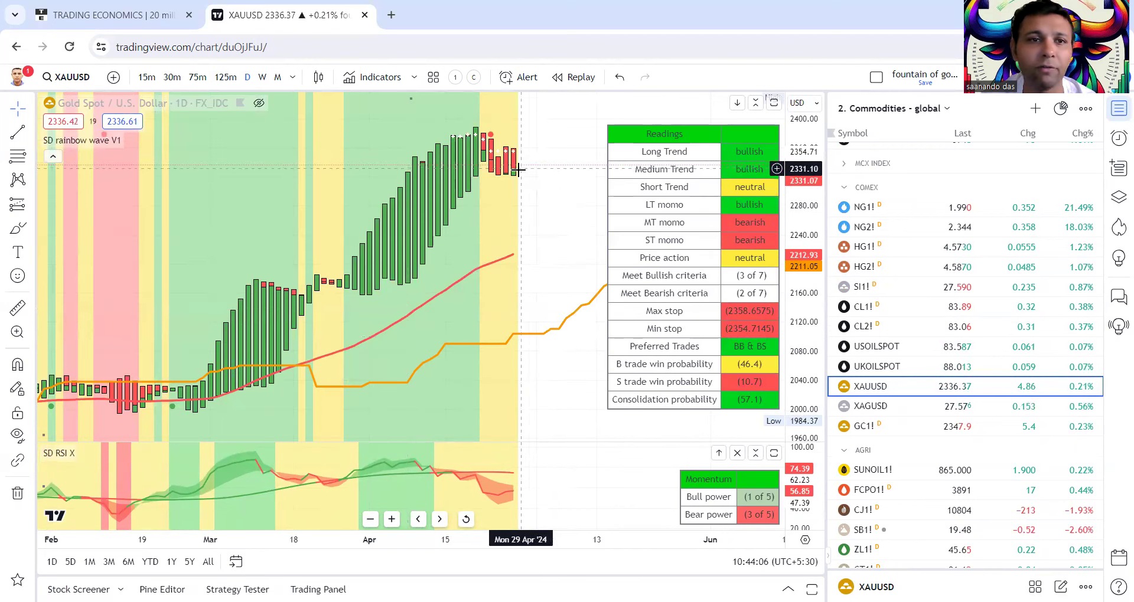
left_click_drag(813, 194, 756, 233)
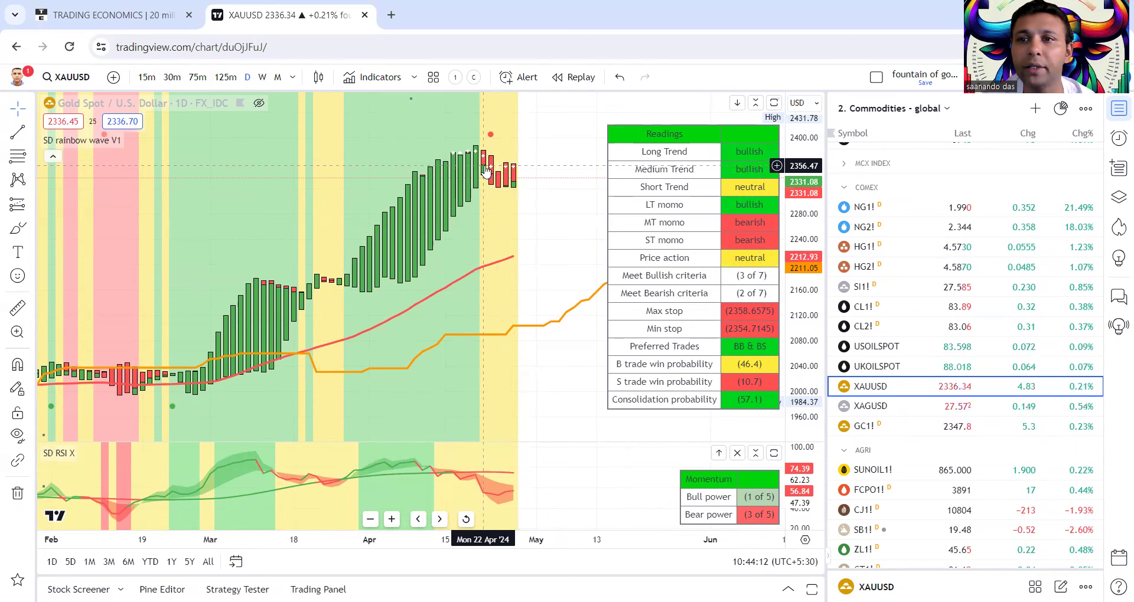
left_click(992, 414)
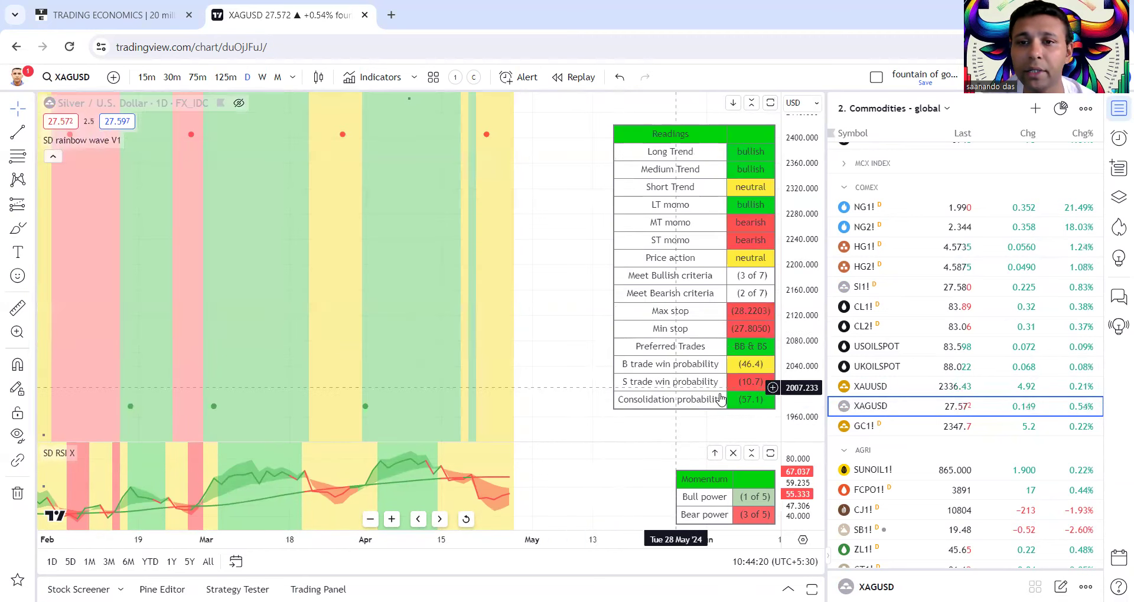
left_click(793, 433)
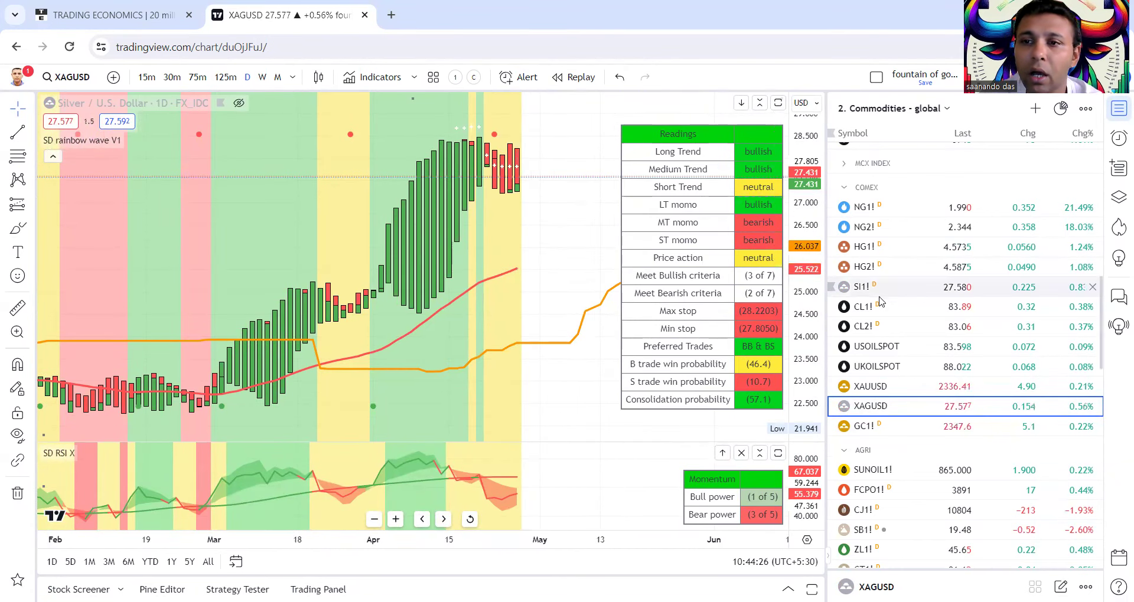
Open the daily USOILSPOT chart and examine its most recent bars.
scroll(977, 337, "down", 1)
left_click(922, 273)
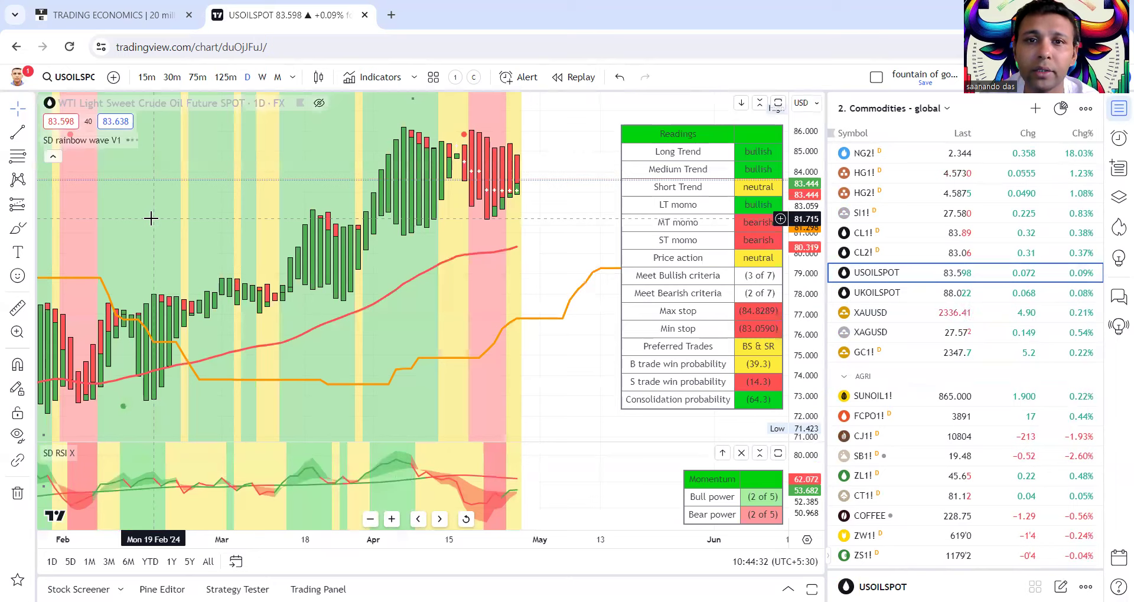
scroll(155, 219, "up", 3)
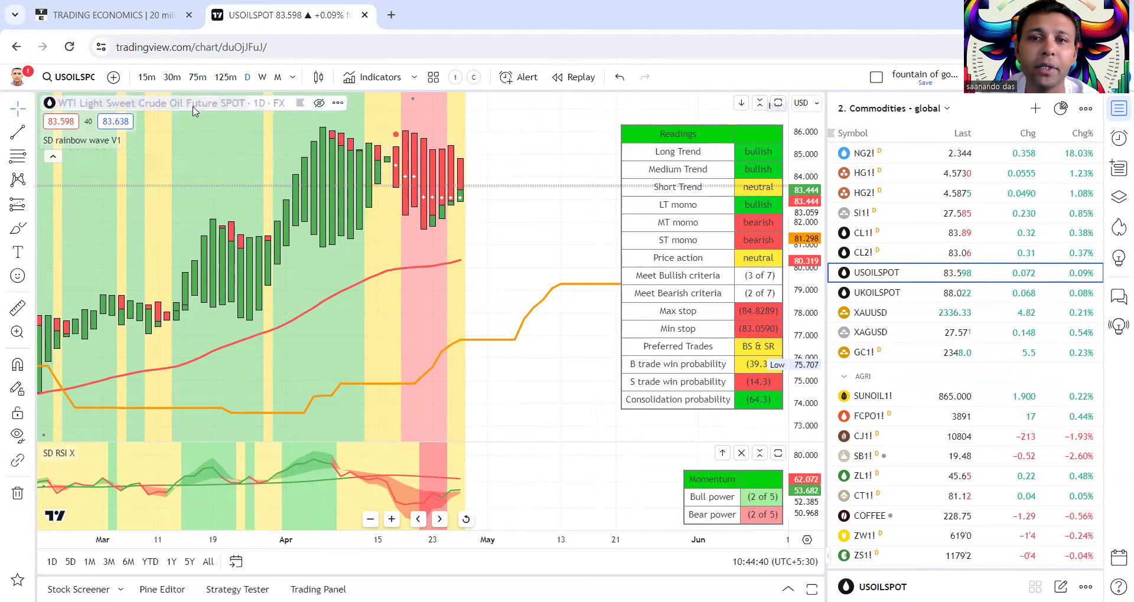
Switch USOILSPOT to the 125-minute timeframe and examine its recent and earlier price action and RSI.
left_click(226, 78)
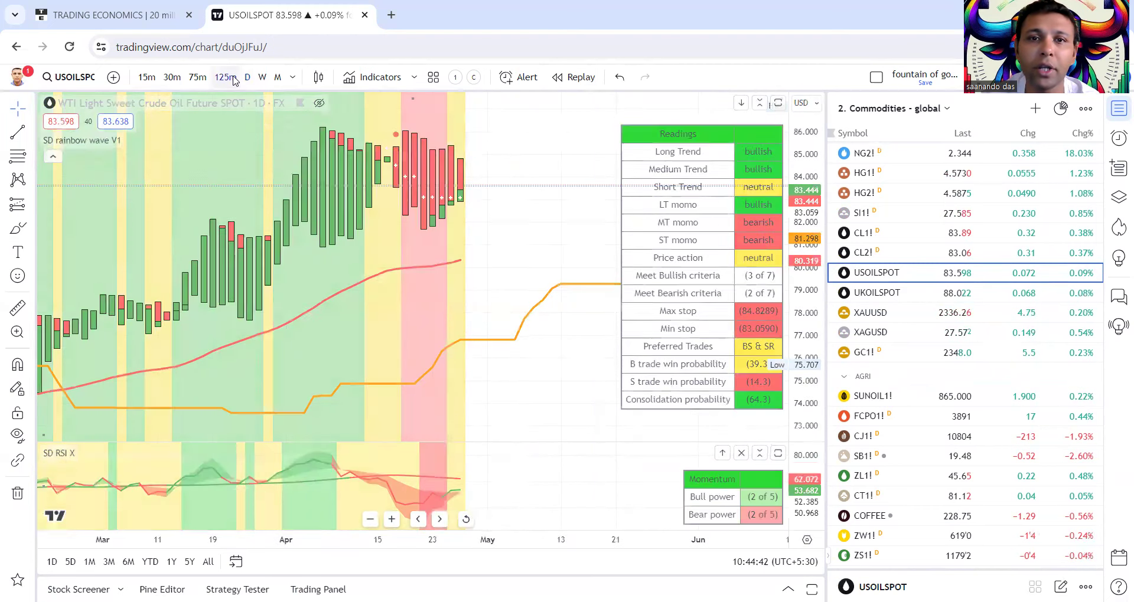
scroll(487, 475, "down", 2)
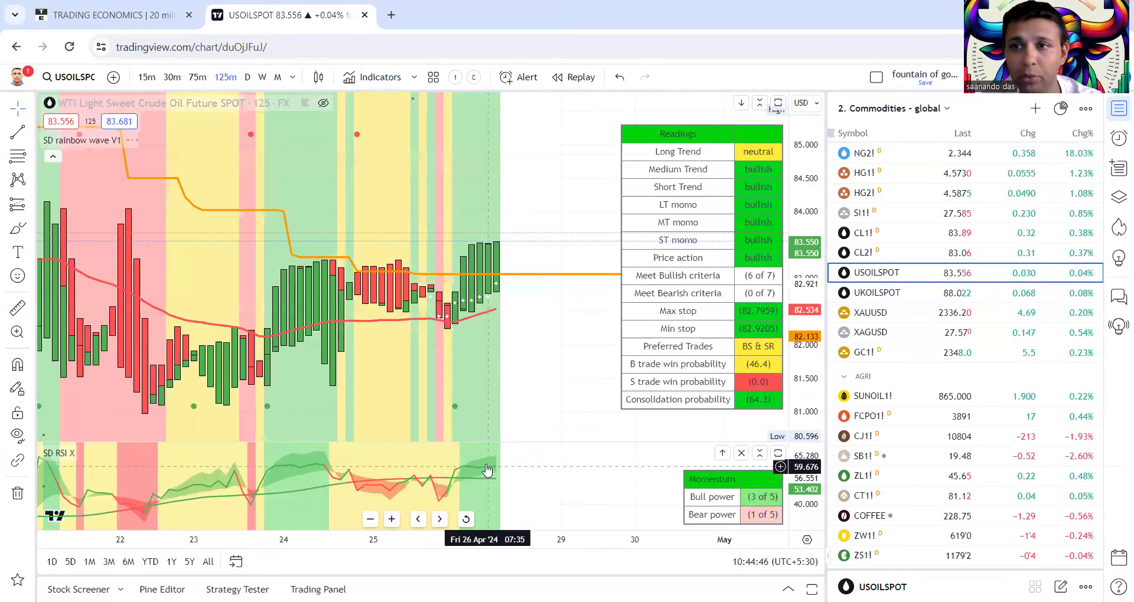
scroll(486, 272, "down", 2)
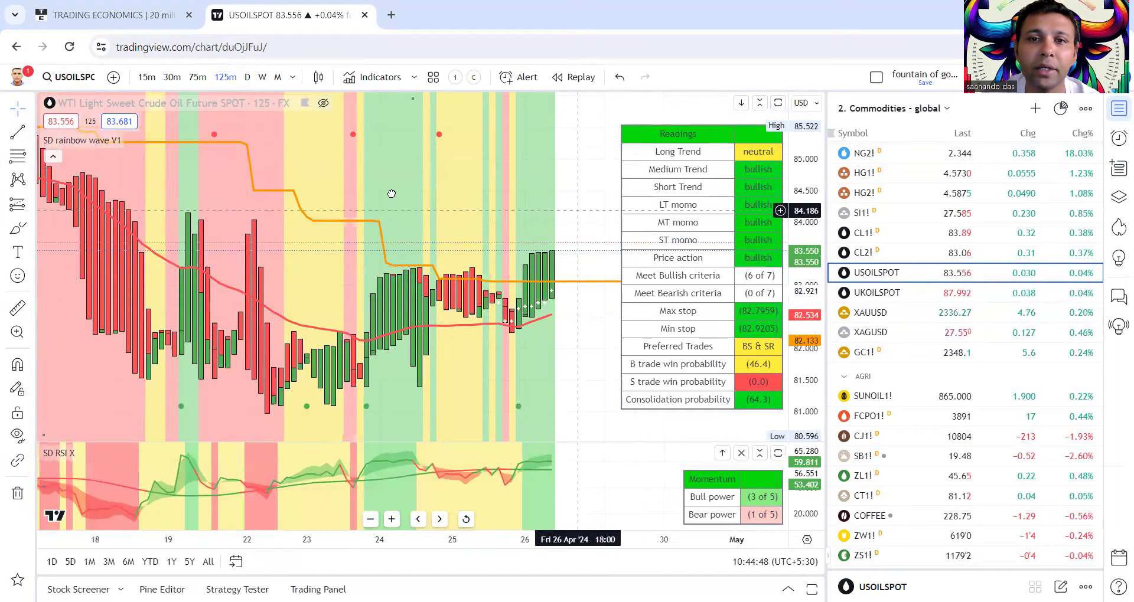
scroll(413, 213, "right", 3)
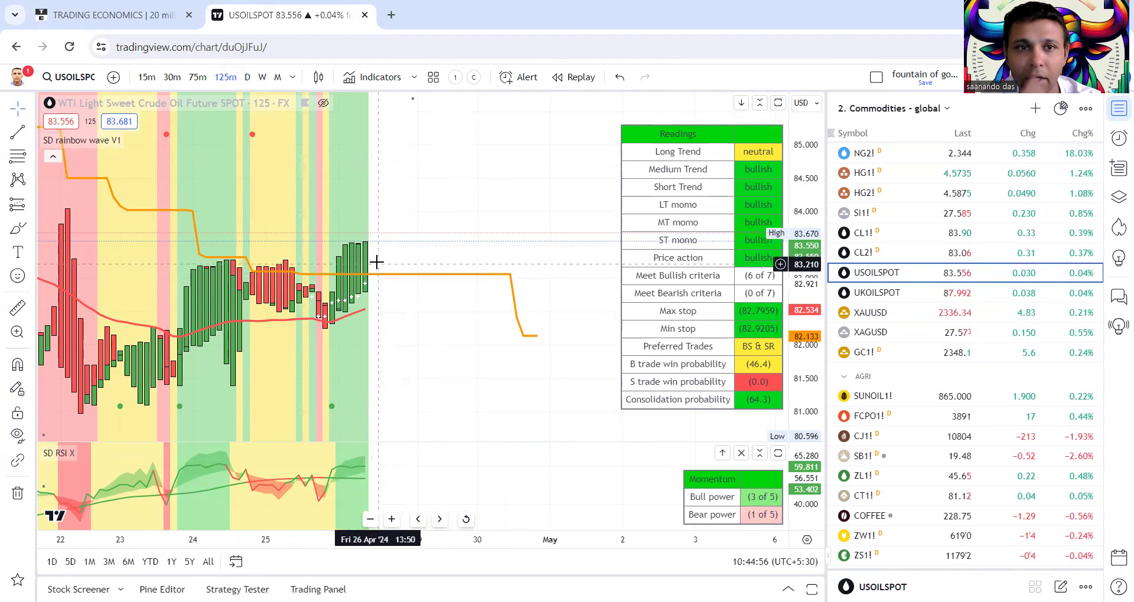
scroll(374, 260, "left", 3)
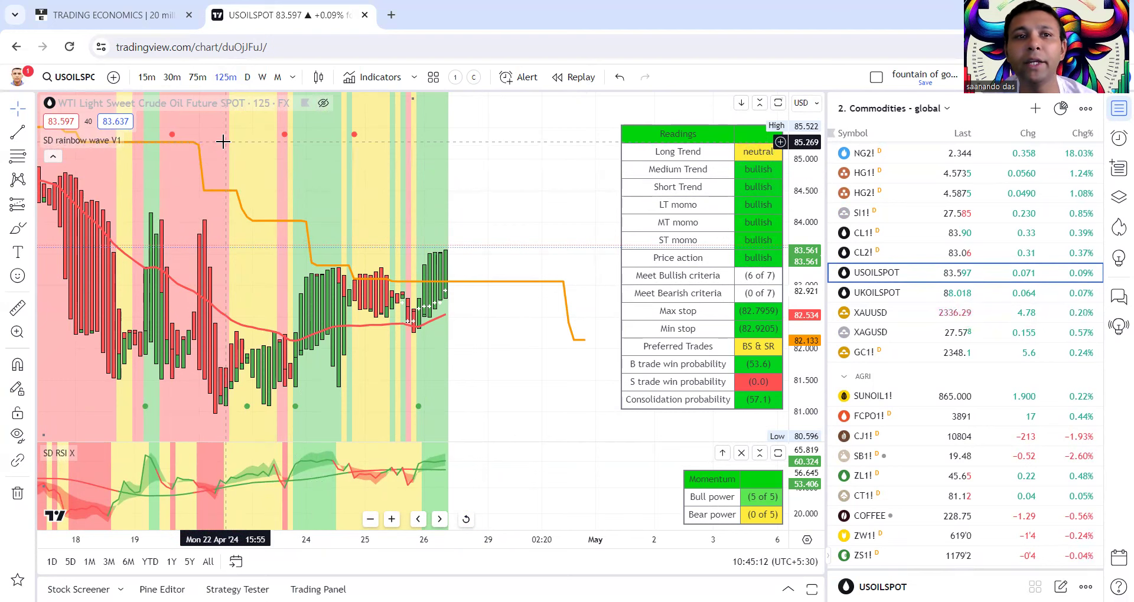
scroll(222, 142, "down", 3)
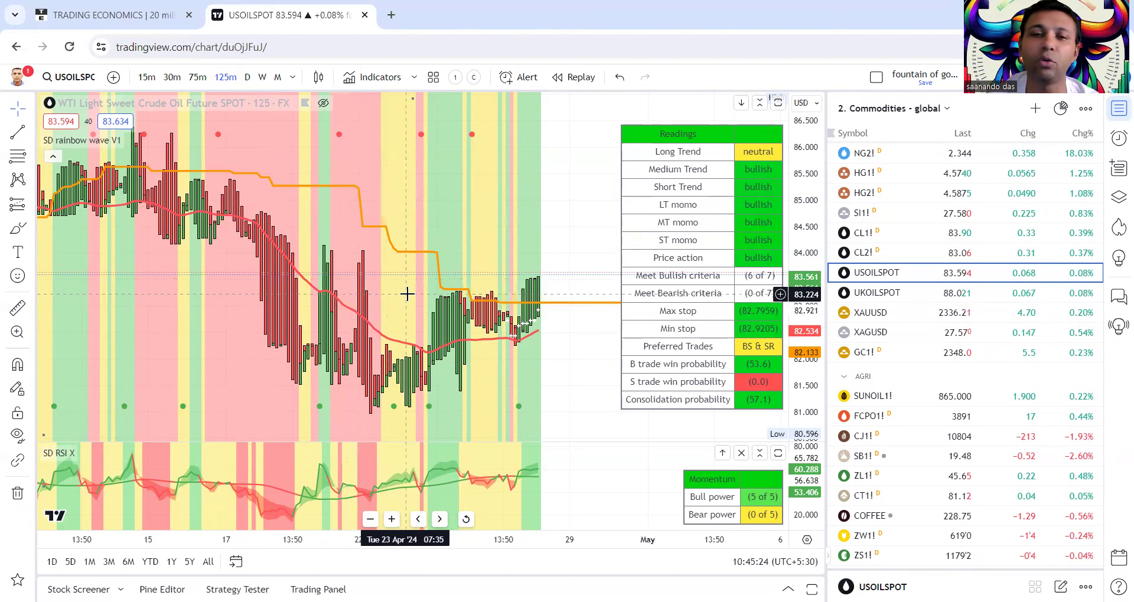
Return to the daily timeframe and examine the NG1! natural gas chart from the COMEX group.
left_click(249, 78)
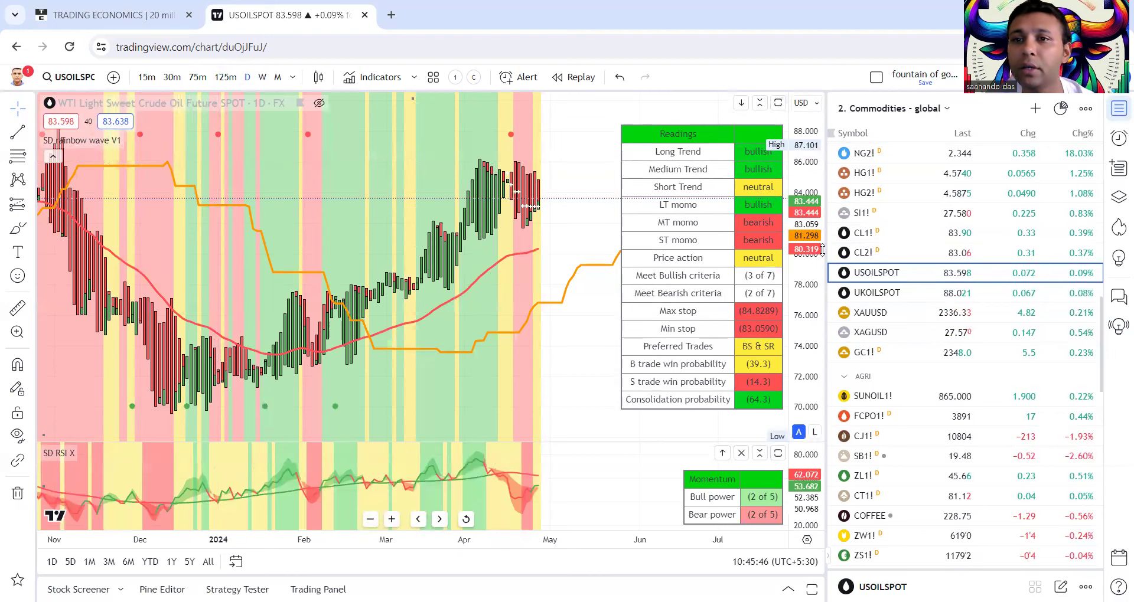
scroll(894, 282, "up", 3)
left_click(893, 281)
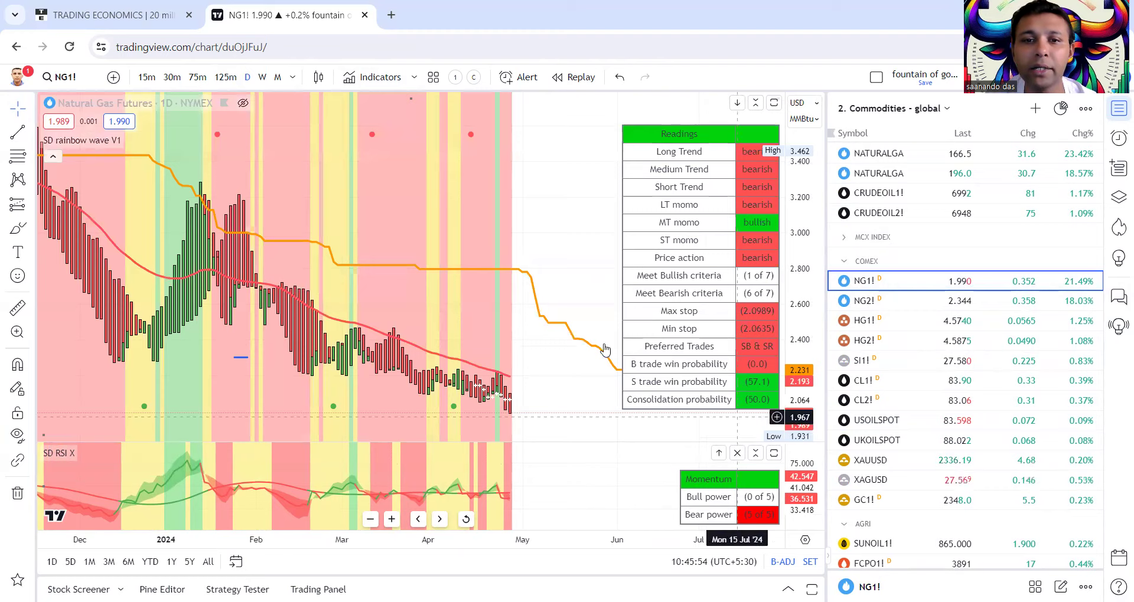
scroll(547, 292, "up", 3)
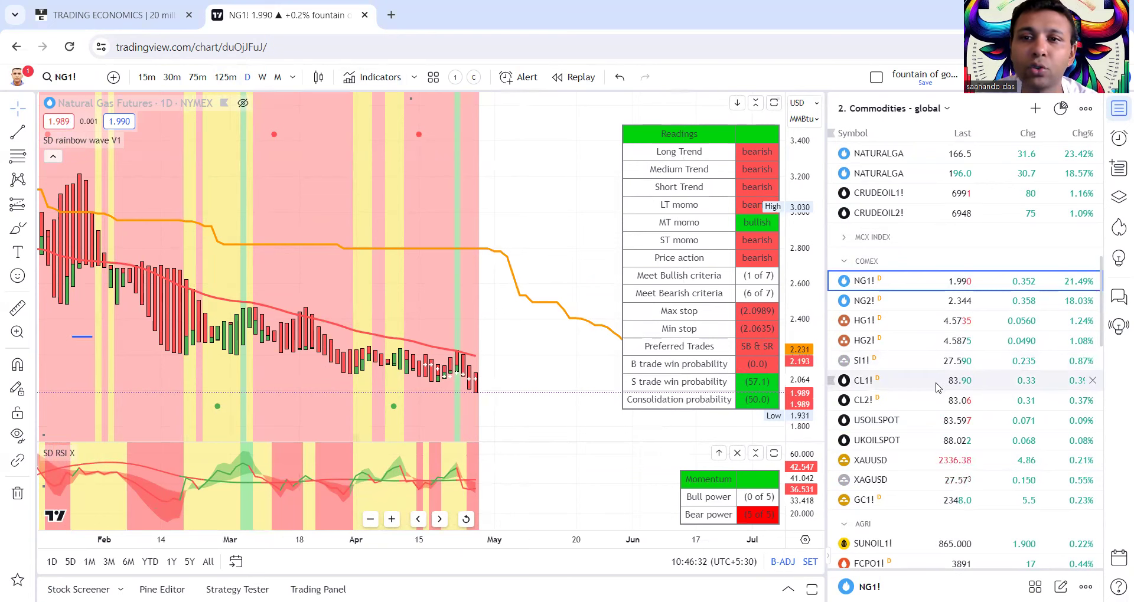
Look over the MCX base and precious metals quotes, and load the "3. International Indices" watchlist.
scroll(936, 385, "up", 6)
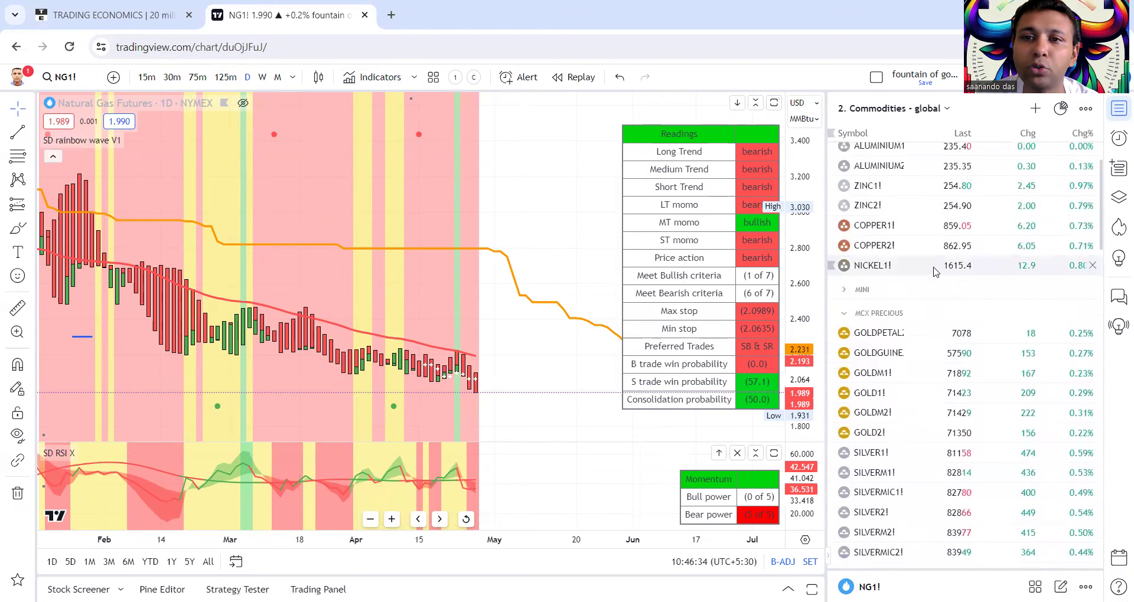
scroll(936, 271, "up", 2)
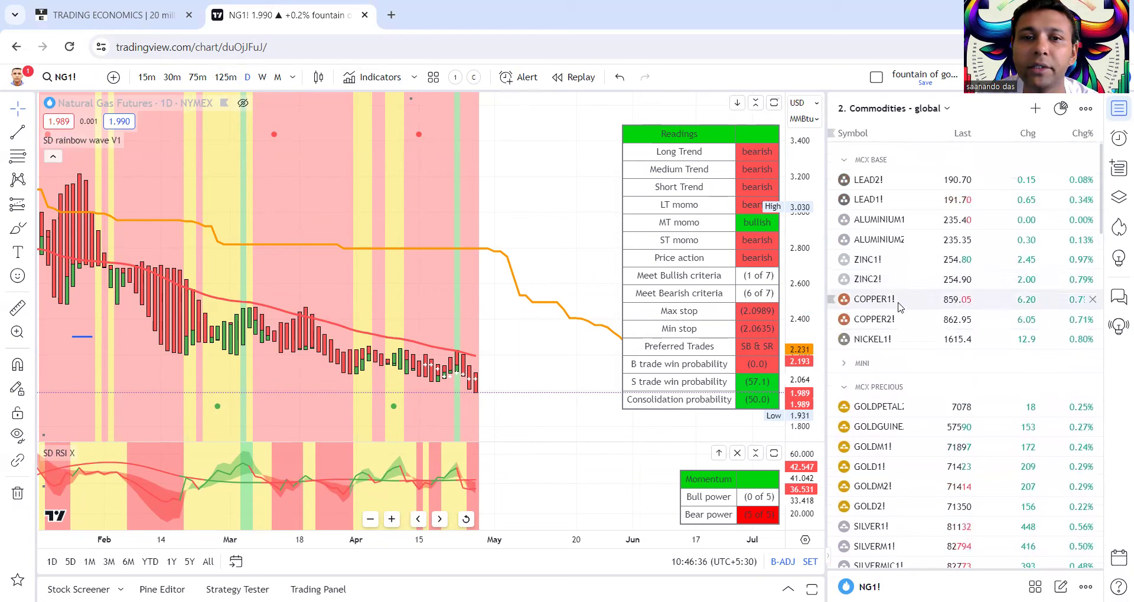
scroll(899, 306, "down", 6)
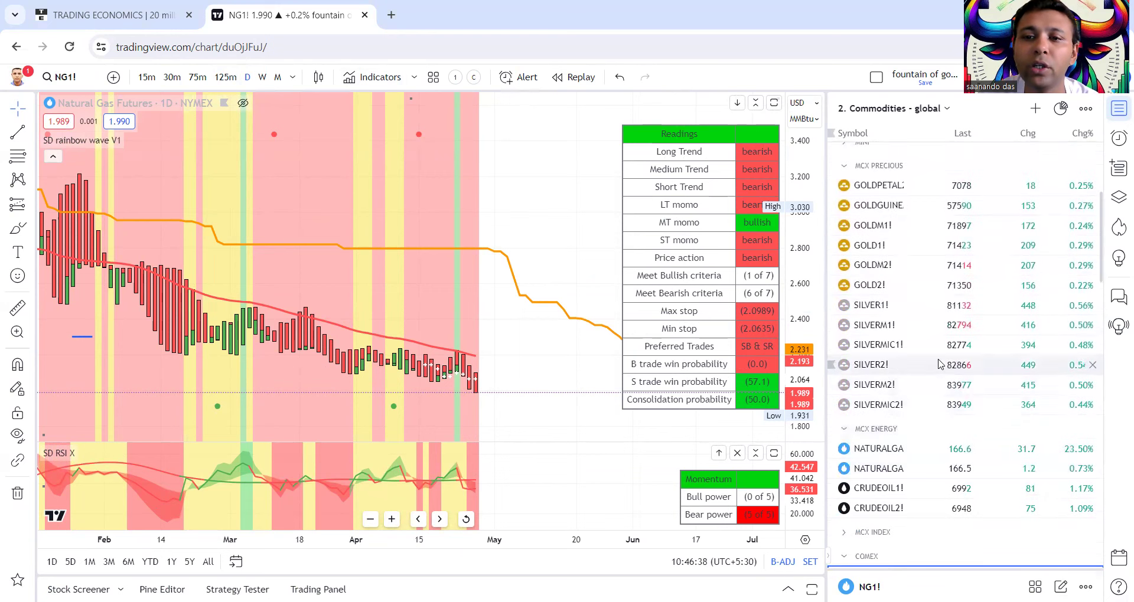
left_click(918, 112)
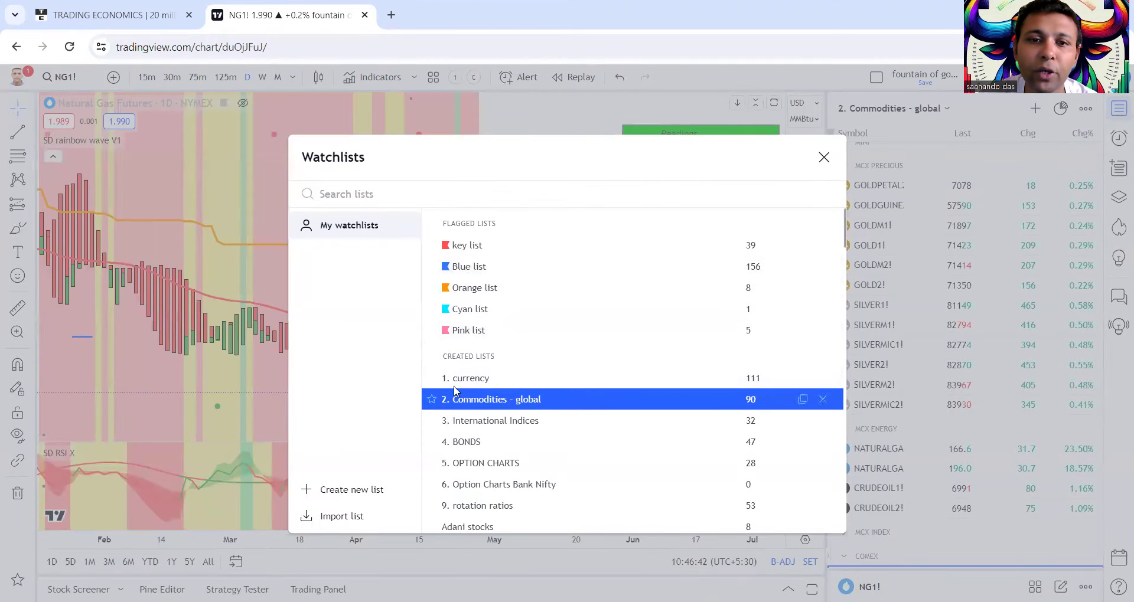
left_click(535, 422)
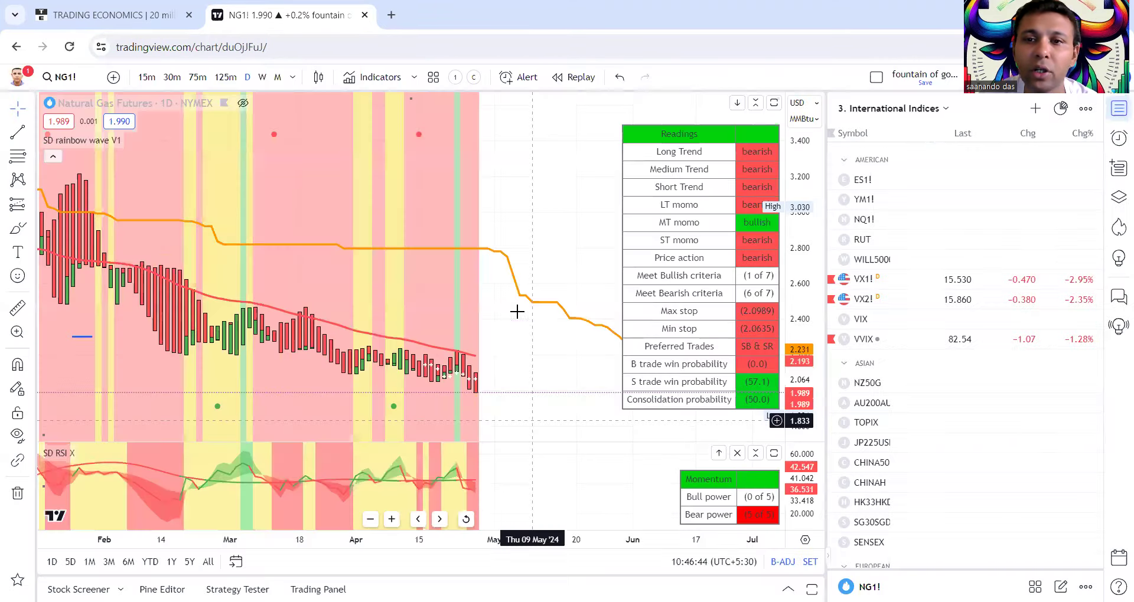
Open the daily ES1! S&P 500 futures chart from the American group and examine its most recent bars up close.
left_click(942, 181)
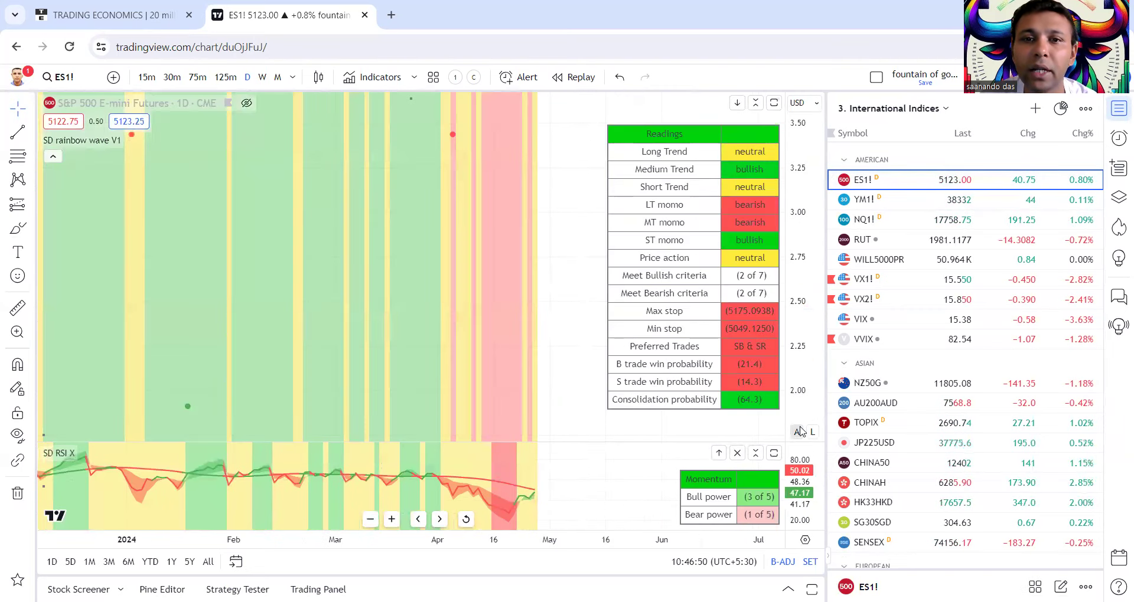
scroll(668, 403, "up", 2)
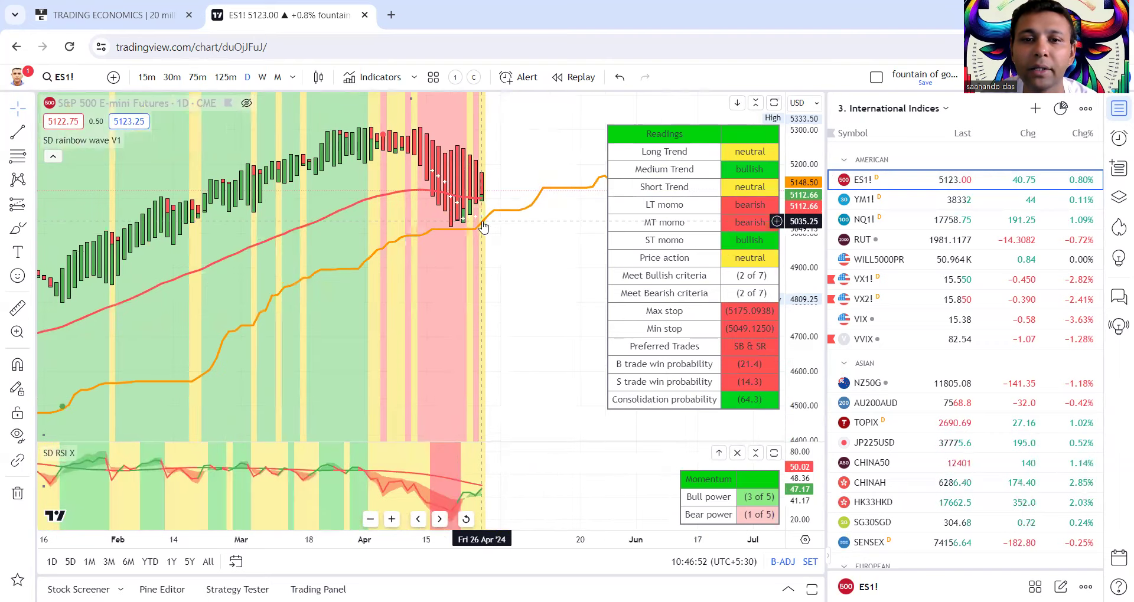
scroll(455, 214, "up", 1)
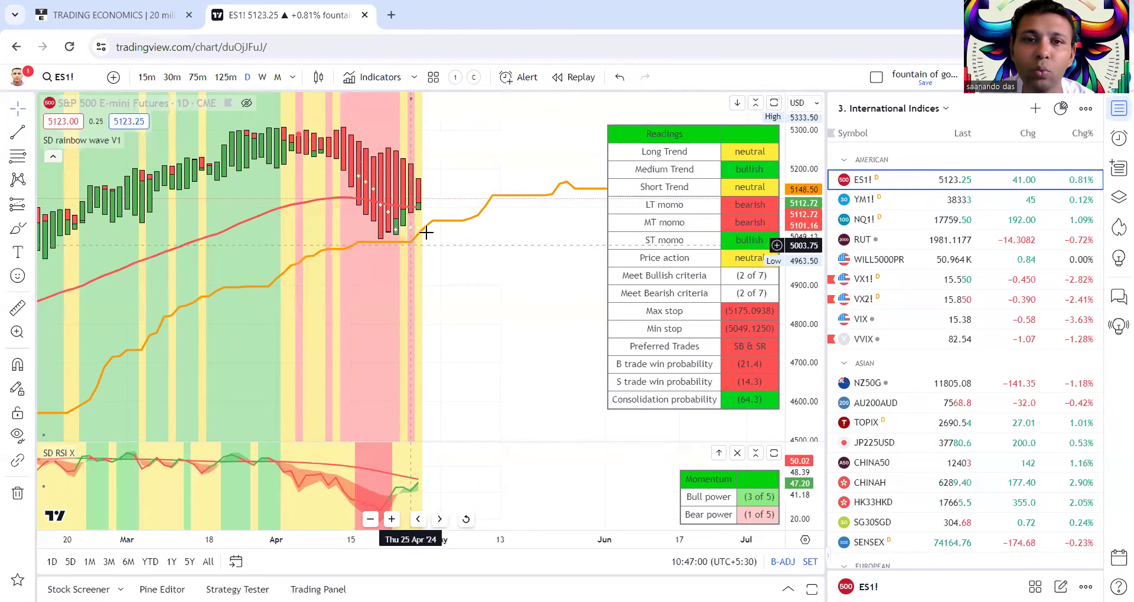
scroll(408, 251, "up", 3)
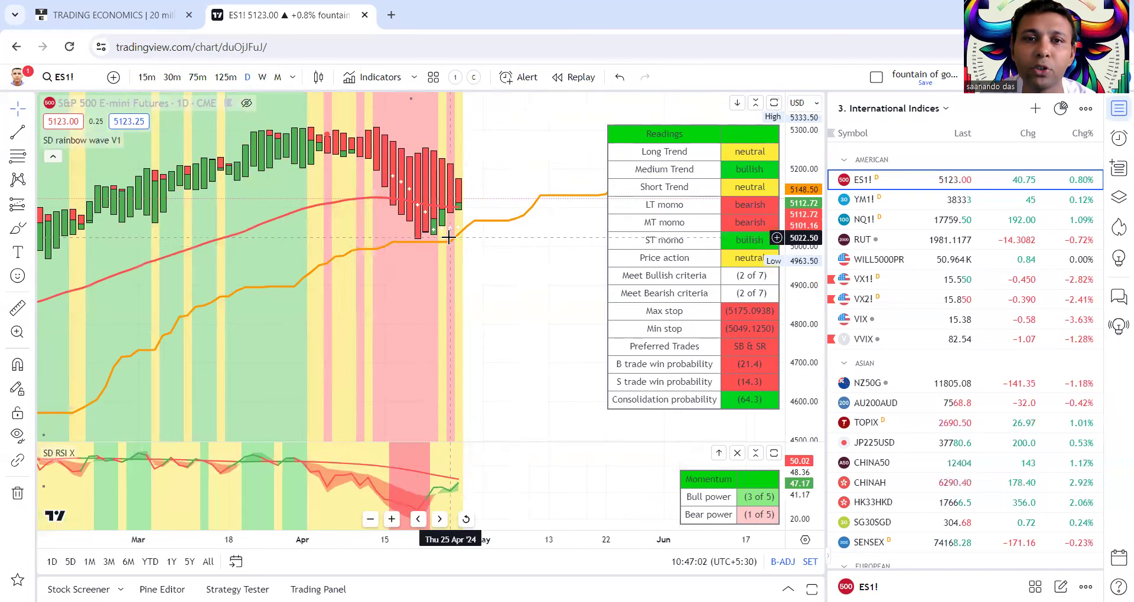
scroll(438, 241, "up", 1)
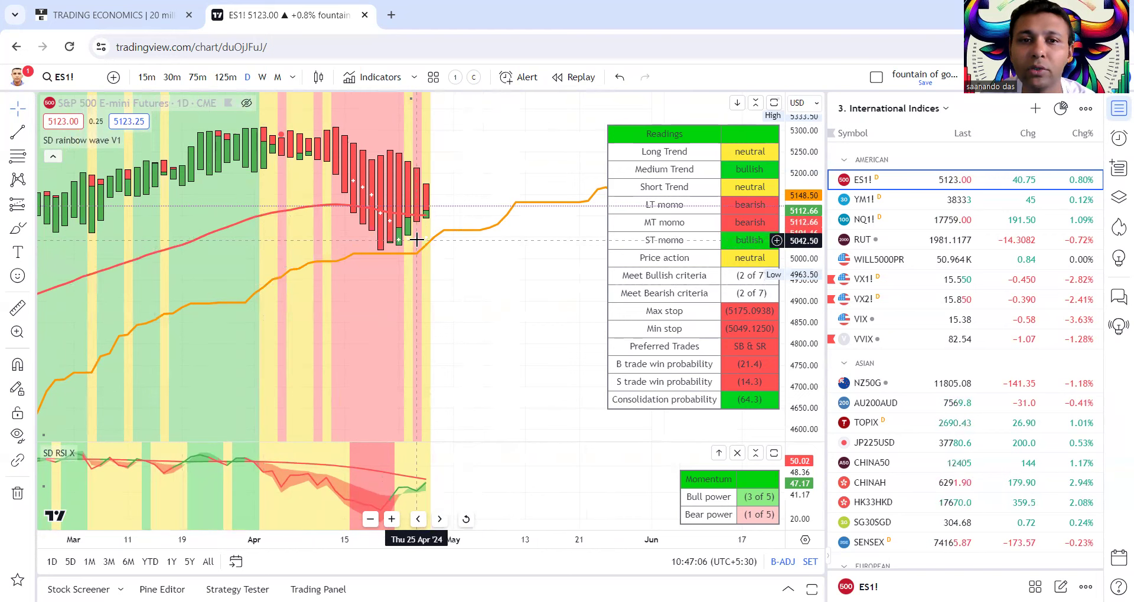
Examine the daily charts of the American indices NQ1! and YM1!, revisit ES1!, and open RUT.
key("Down")
key("Down")
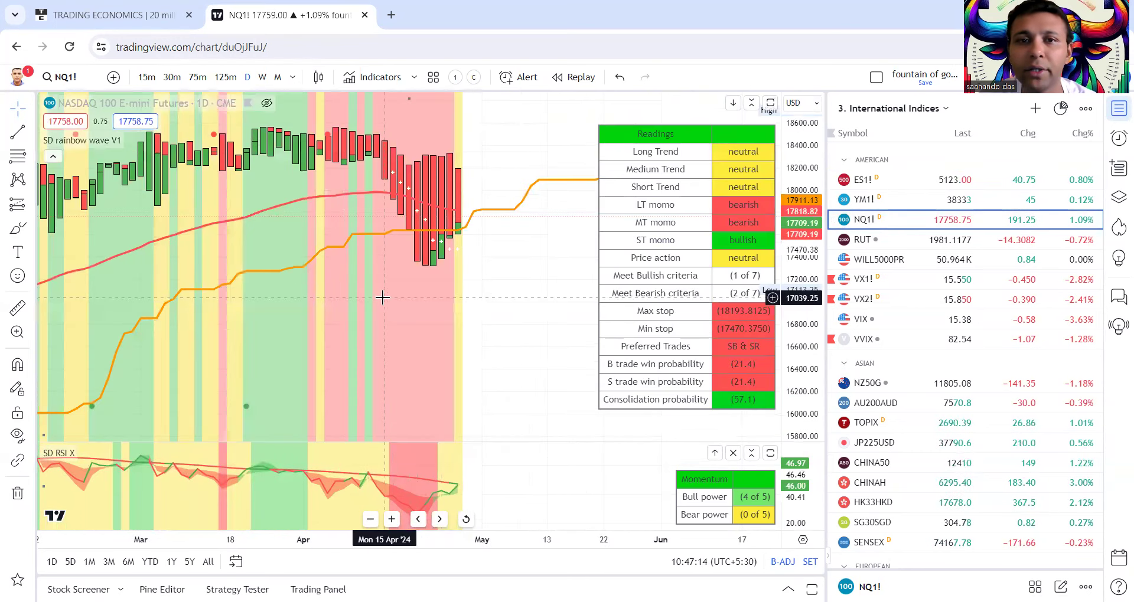
scroll(384, 298, "up", 1)
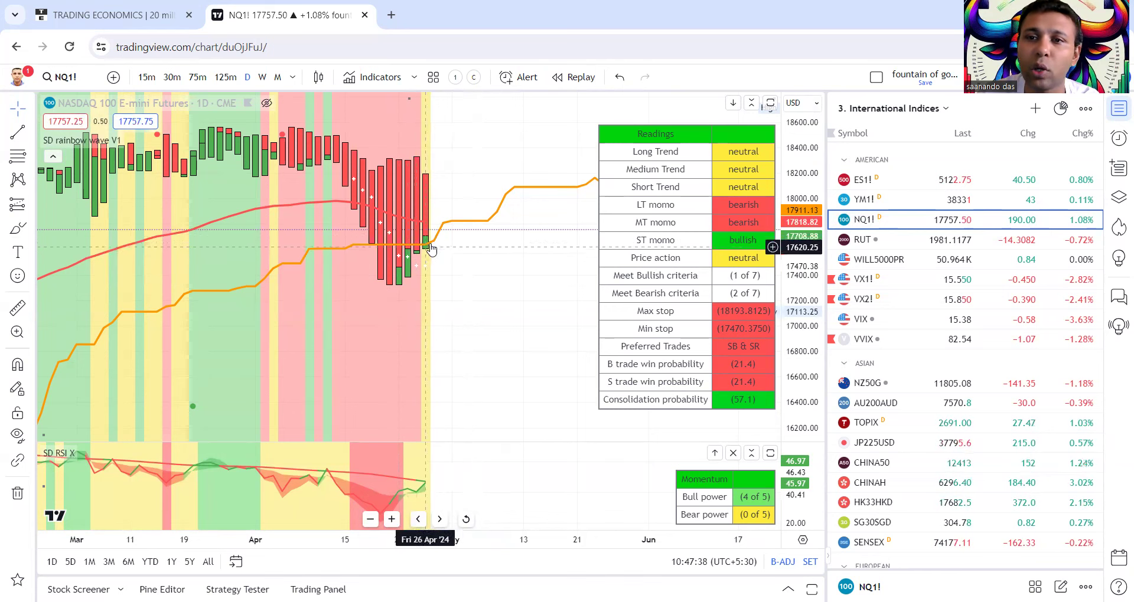
left_click(892, 196)
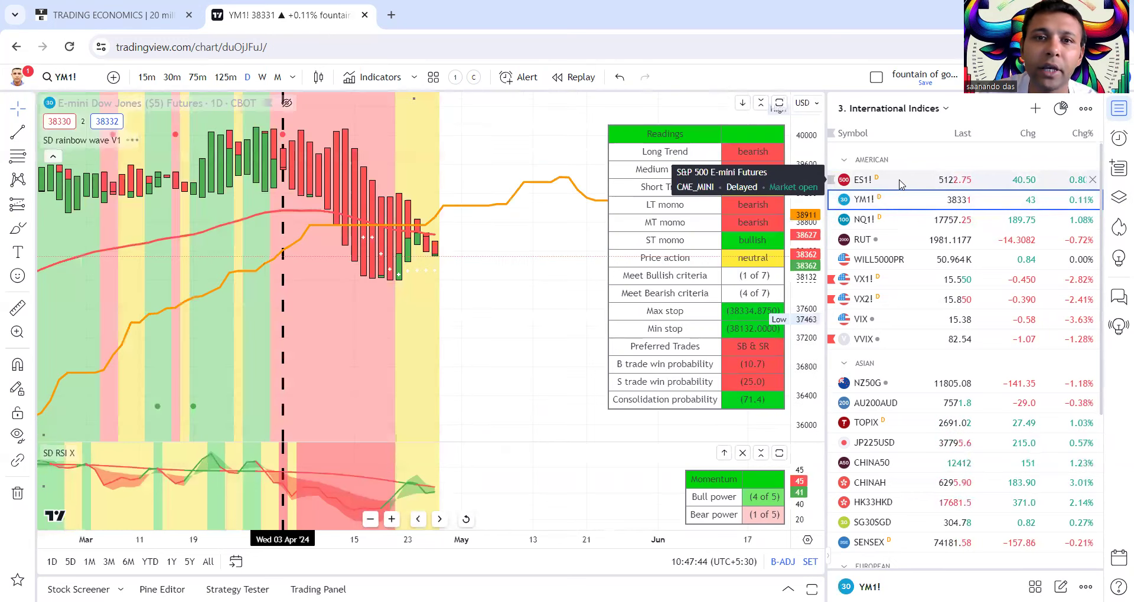
left_click(901, 183)
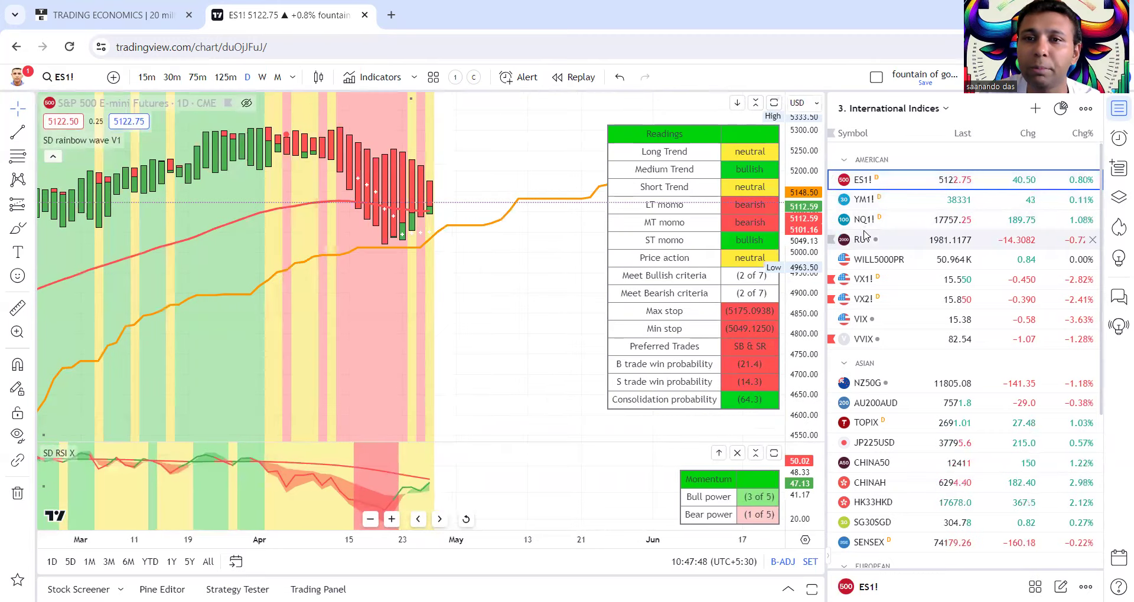
left_click(912, 240)
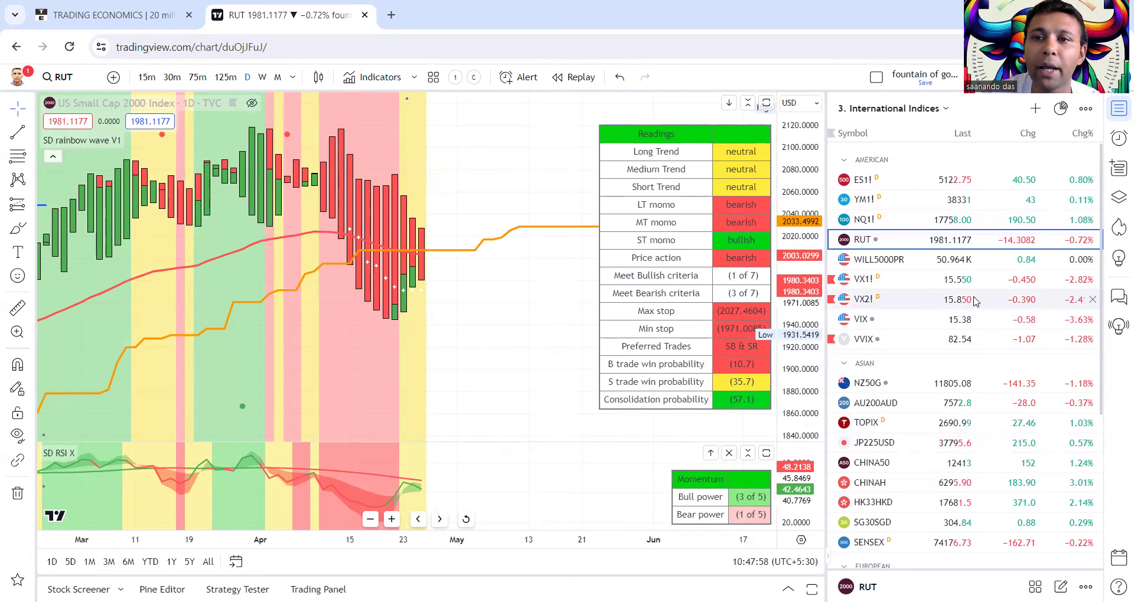
Examine the daily charts of NZ50G, AU200AUD, TOPIX and JP225USD in the Asian group one after another.
scroll(922, 322, "down", 2)
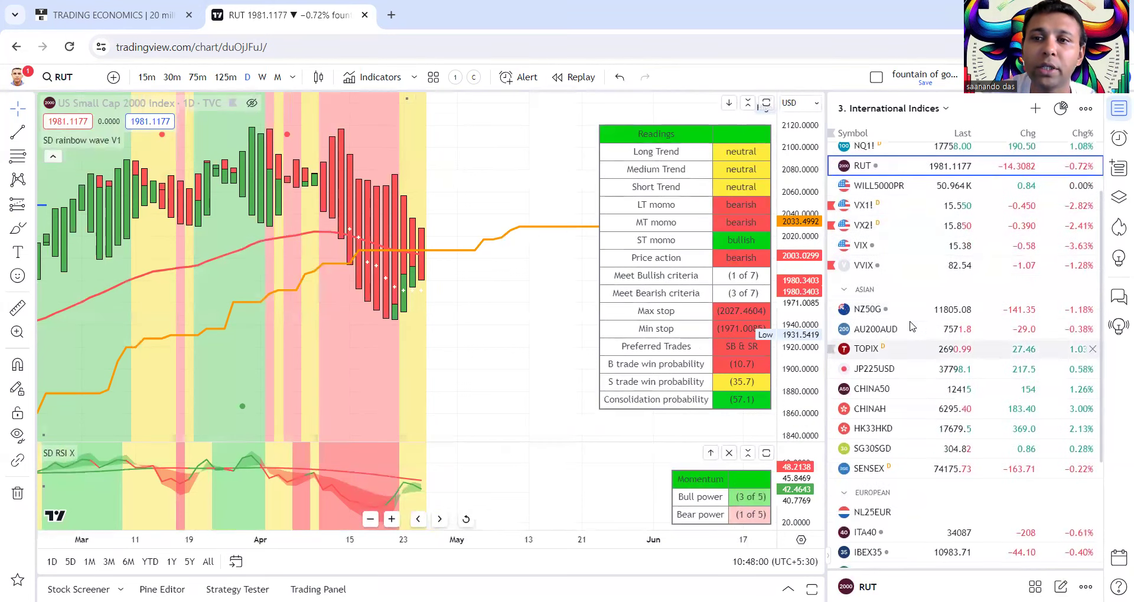
left_click(903, 312)
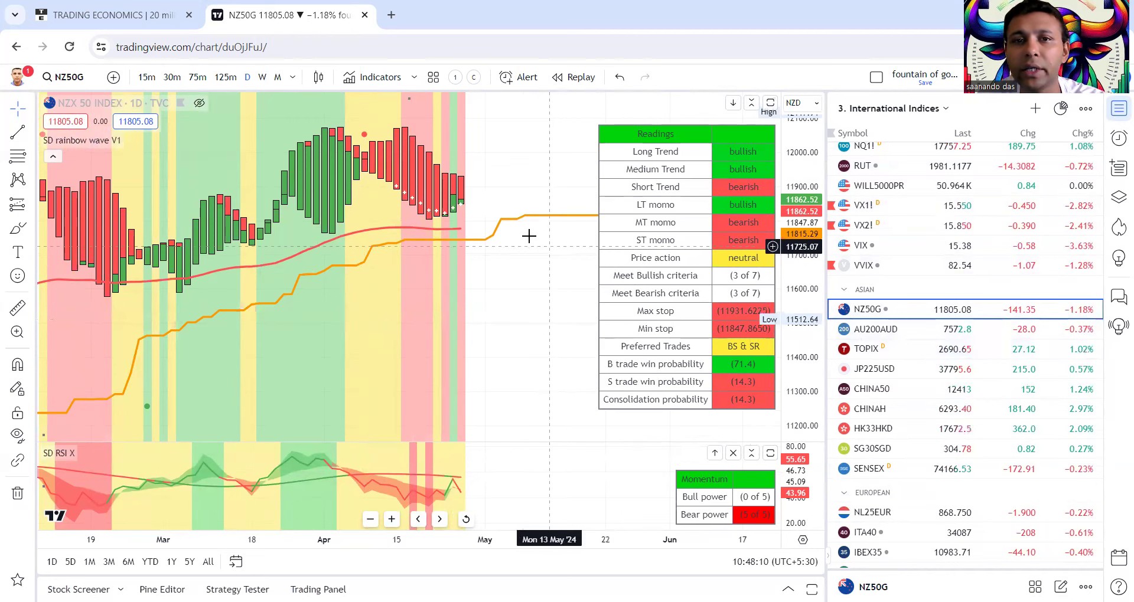
key("Down")
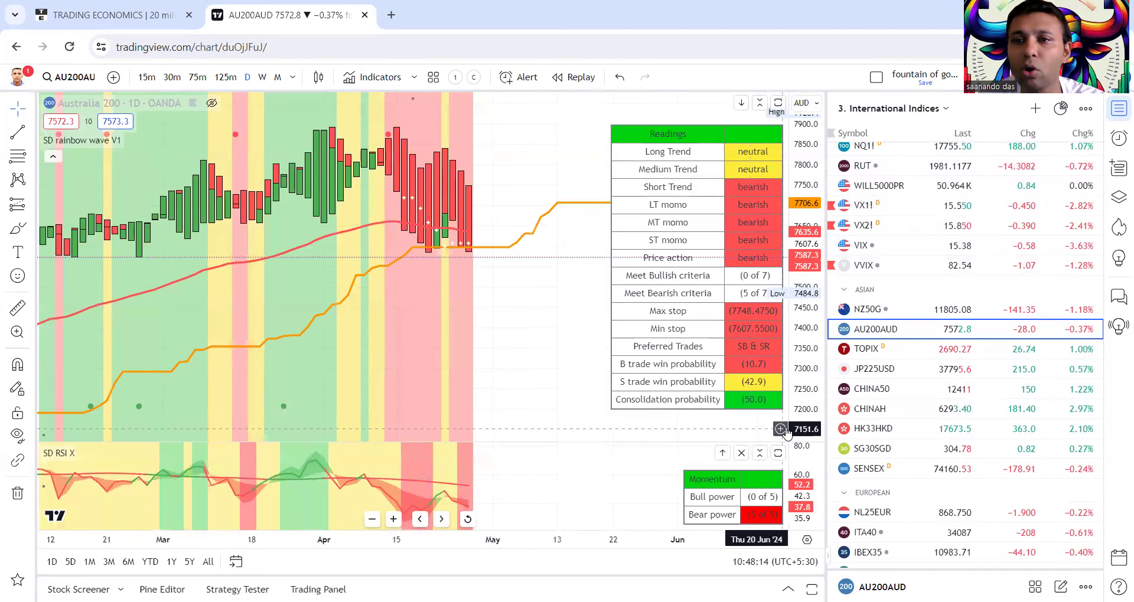
key("Down")
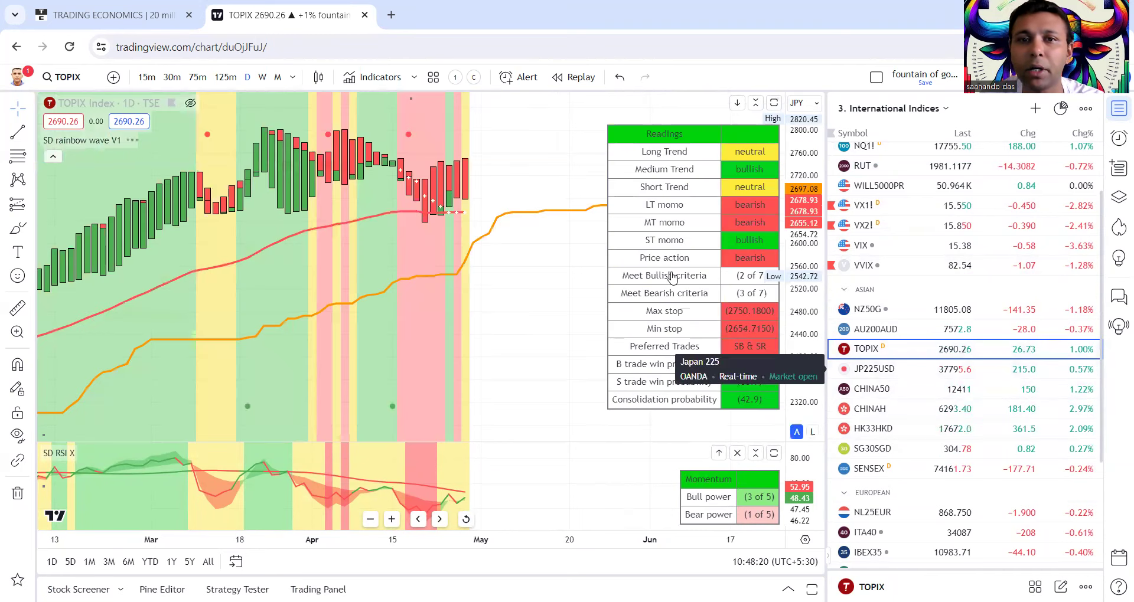
key("Down")
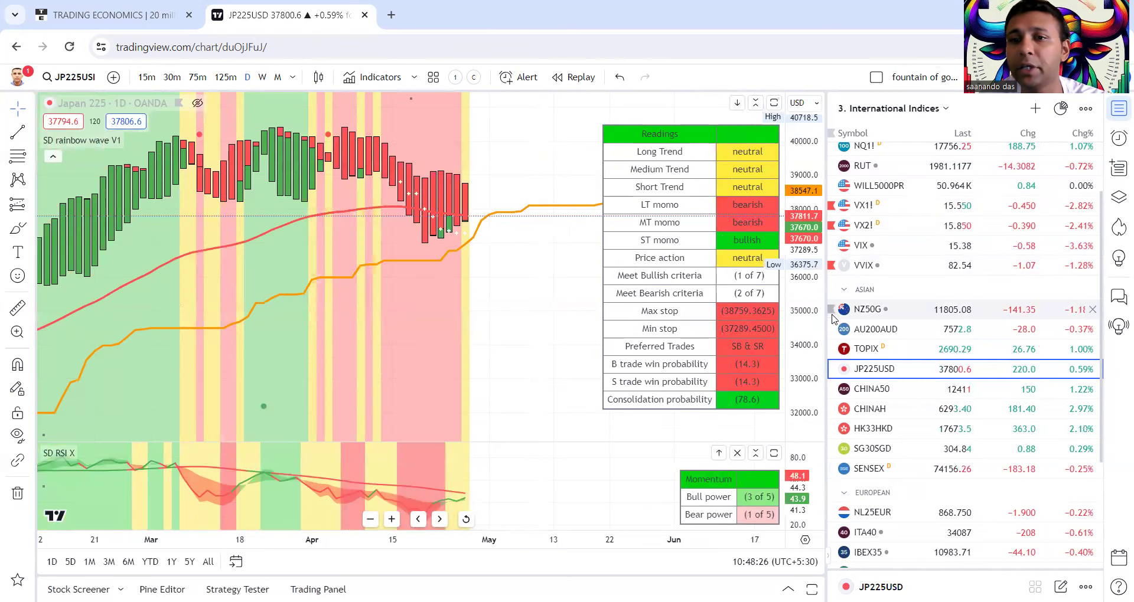
Examine the CHINA50 chart on the daily timeframe and switch it to the weekly timeframe.
key("Down")
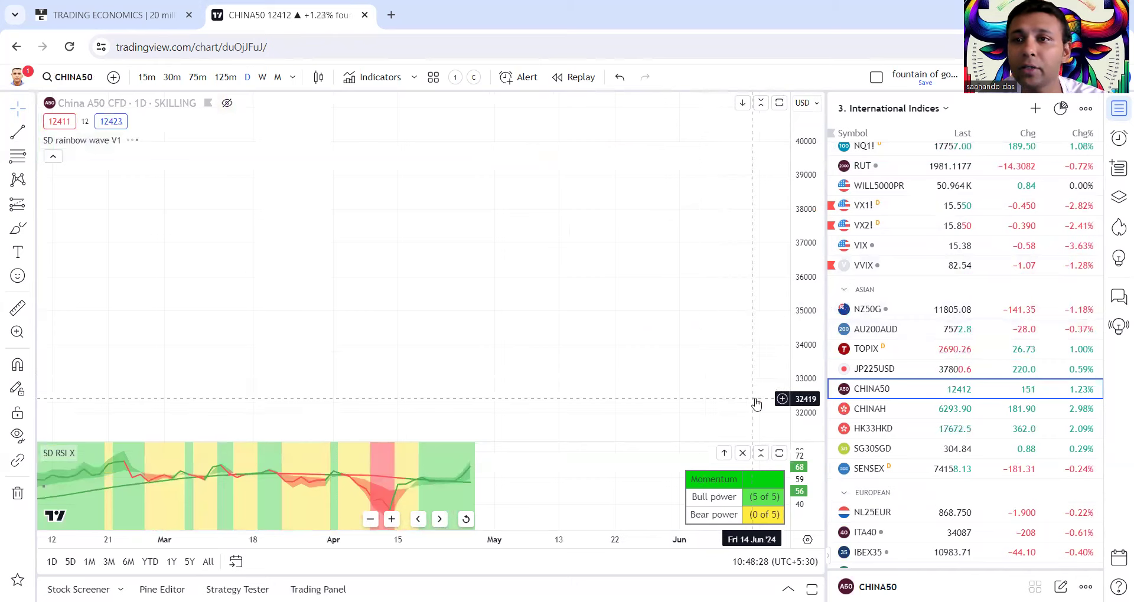
scroll(254, 266, "down", 3)
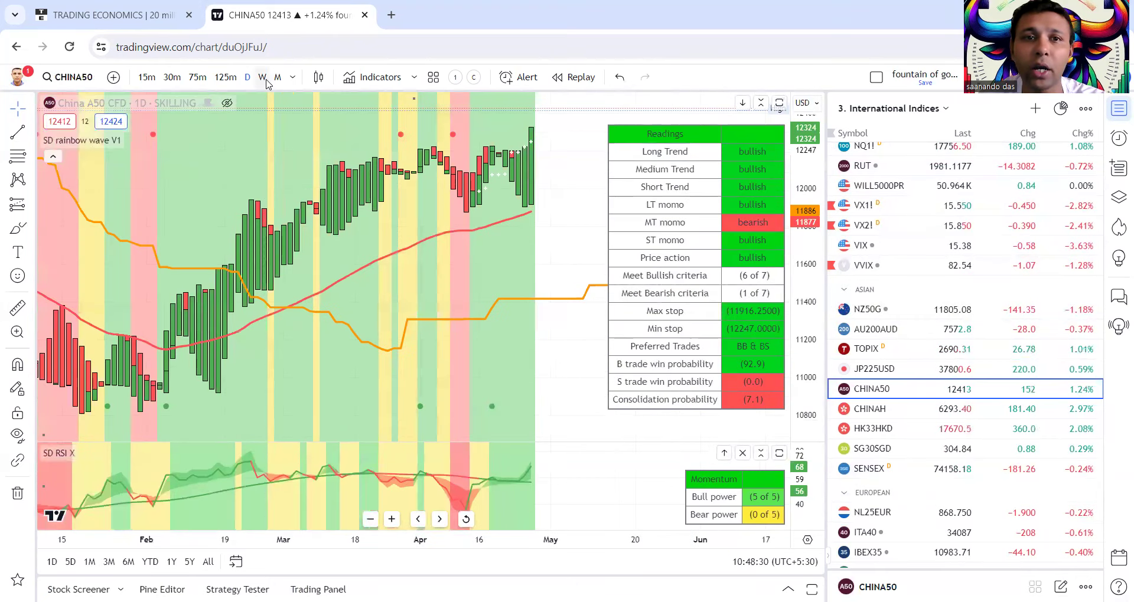
left_click(263, 78)
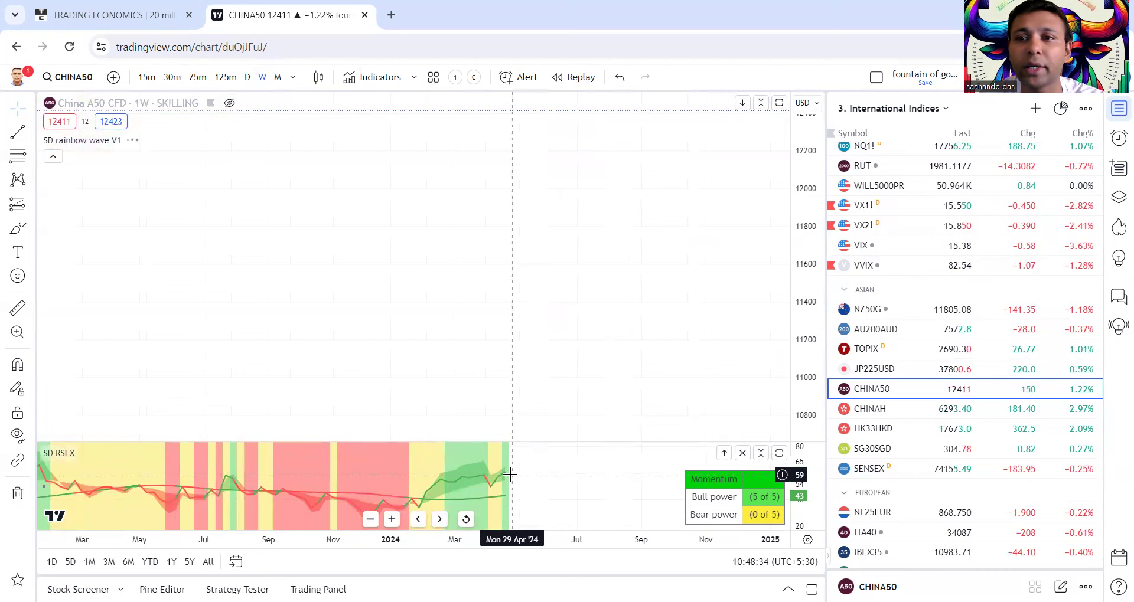
Search for MCHI, load the iShares MSCI China ETF from NASDAQ, and examine its recent and earlier weekly price action.
left_click(83, 77)
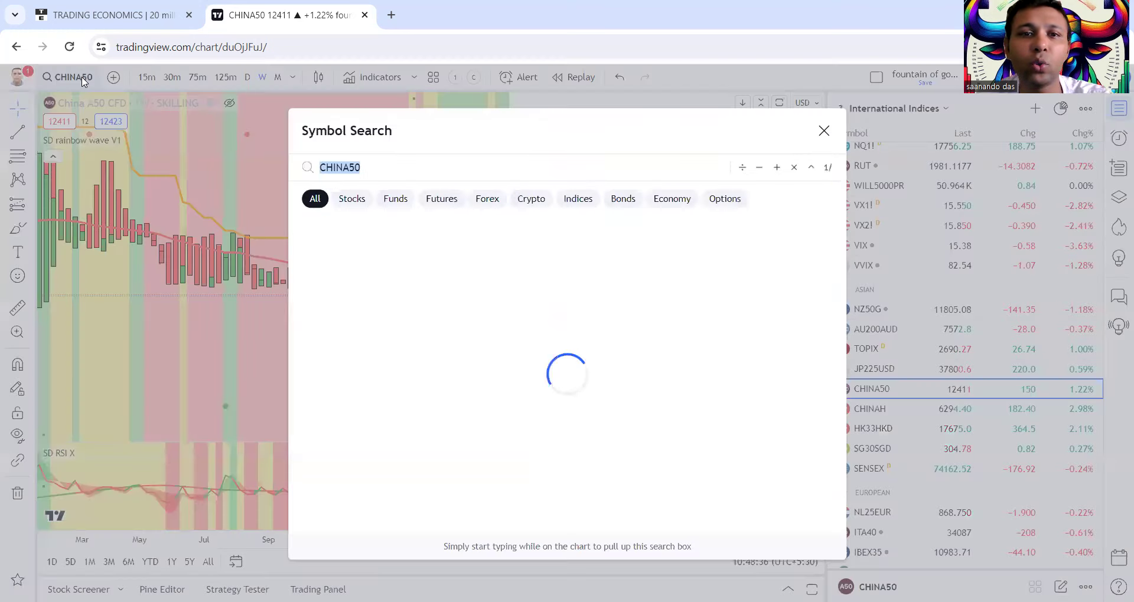
type("MCHI")
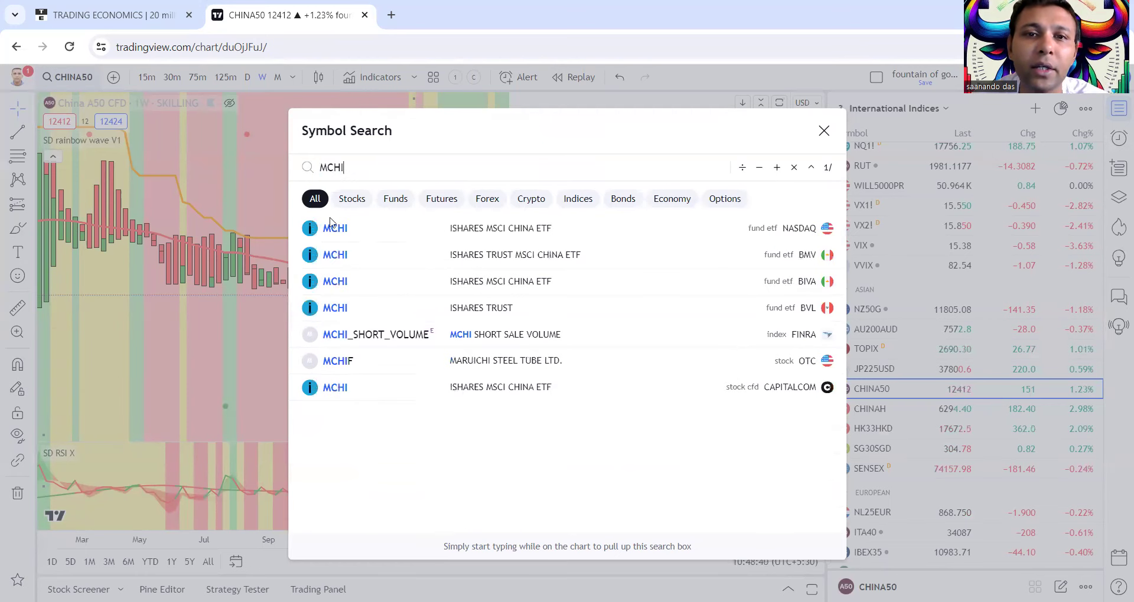
left_click(579, 230)
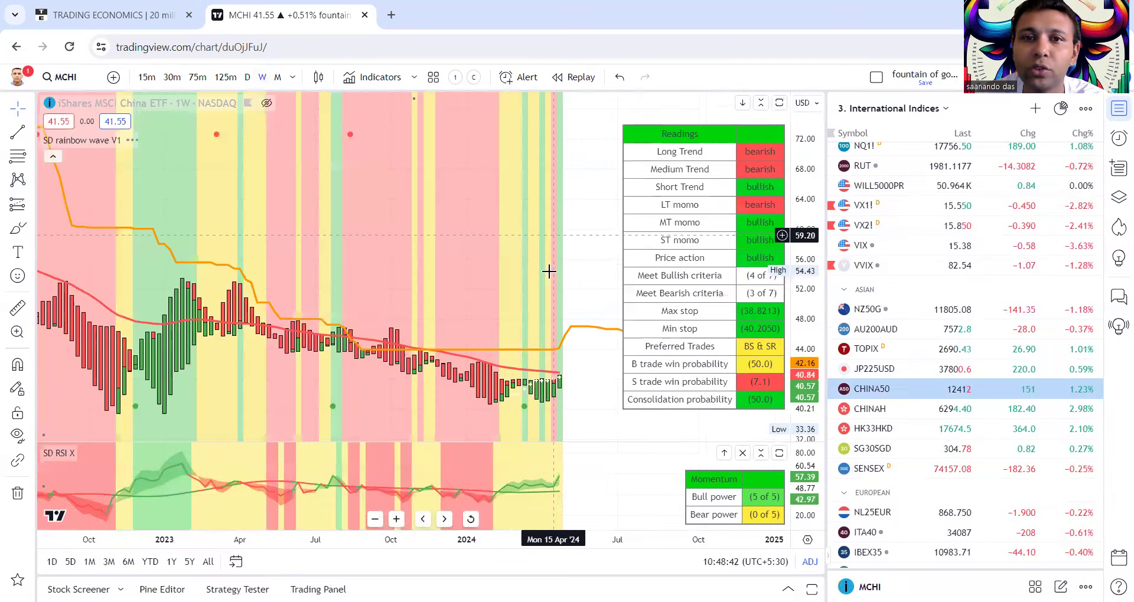
scroll(550, 272, "up", 1)
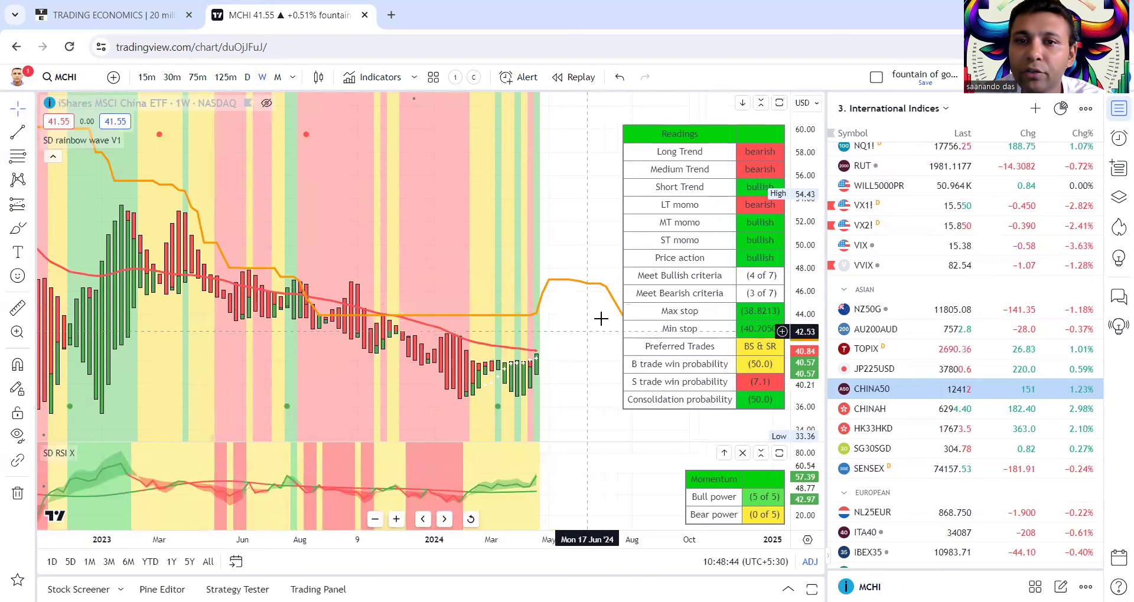
left_click_drag(544, 321, 429, 319)
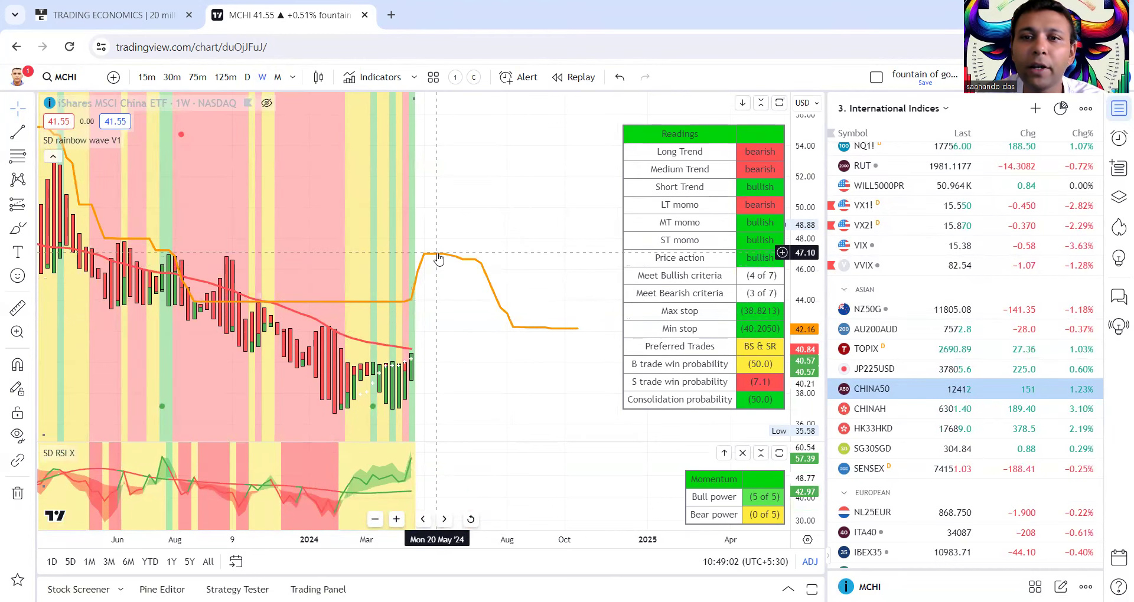
scroll(431, 389, "down", 3)
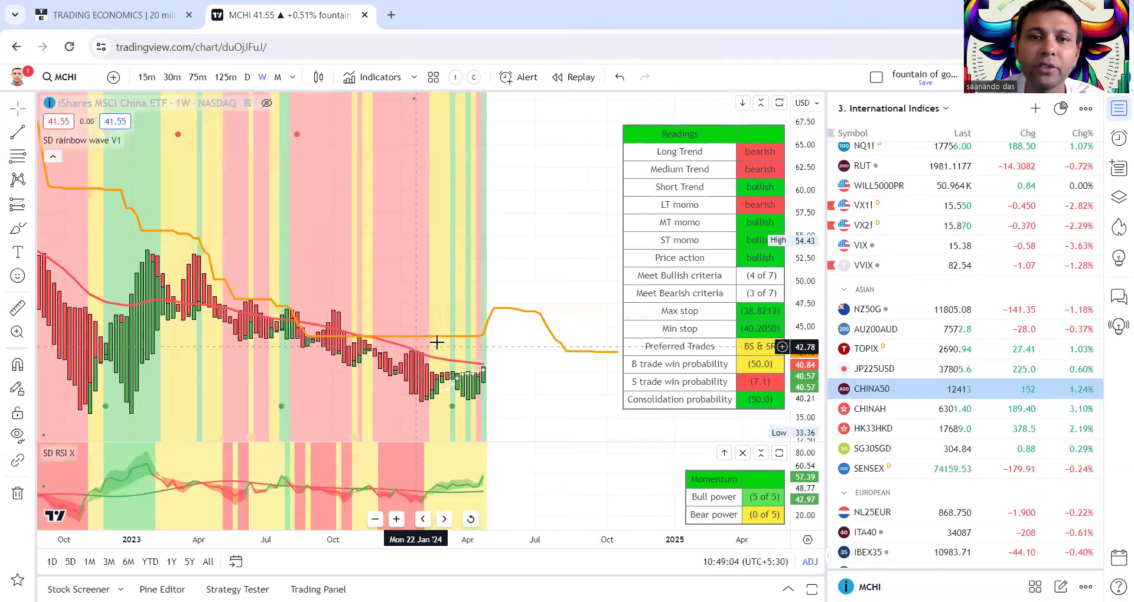
scroll(520, 366, "up", 1)
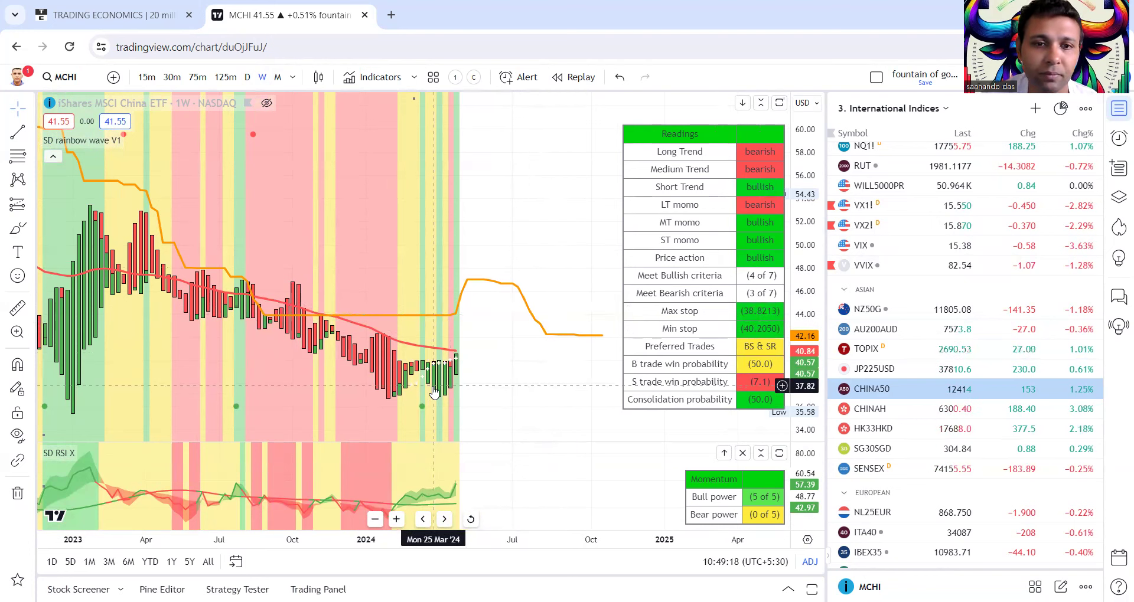
Examine SG30SGD and HK33HKD on the weekly timeframe, and review both on the daily timeframe.
left_click(1004, 451)
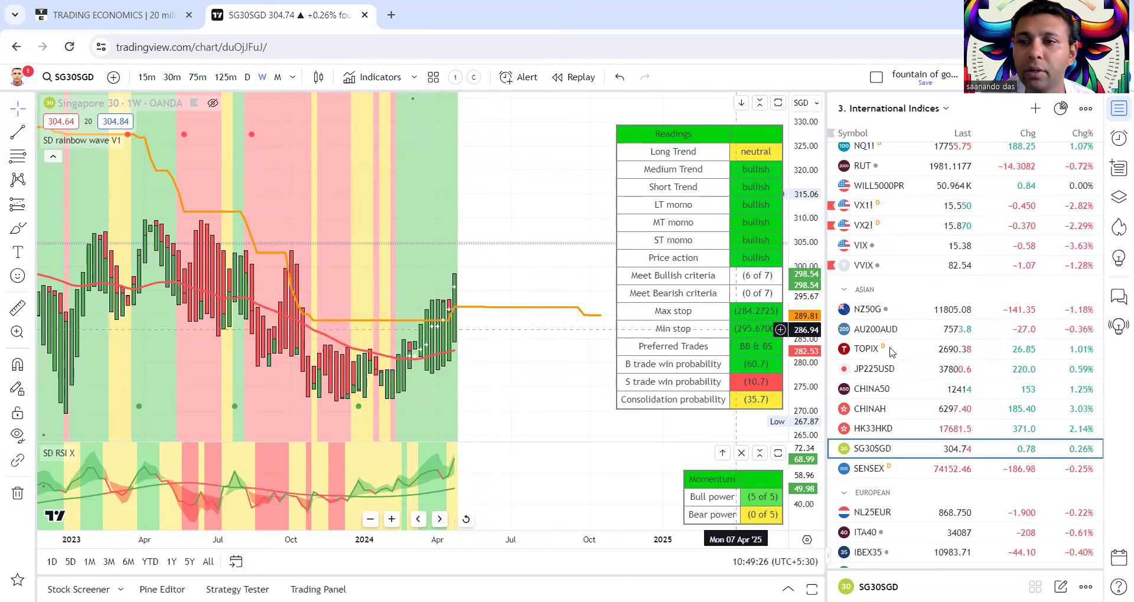
left_click(1002, 432)
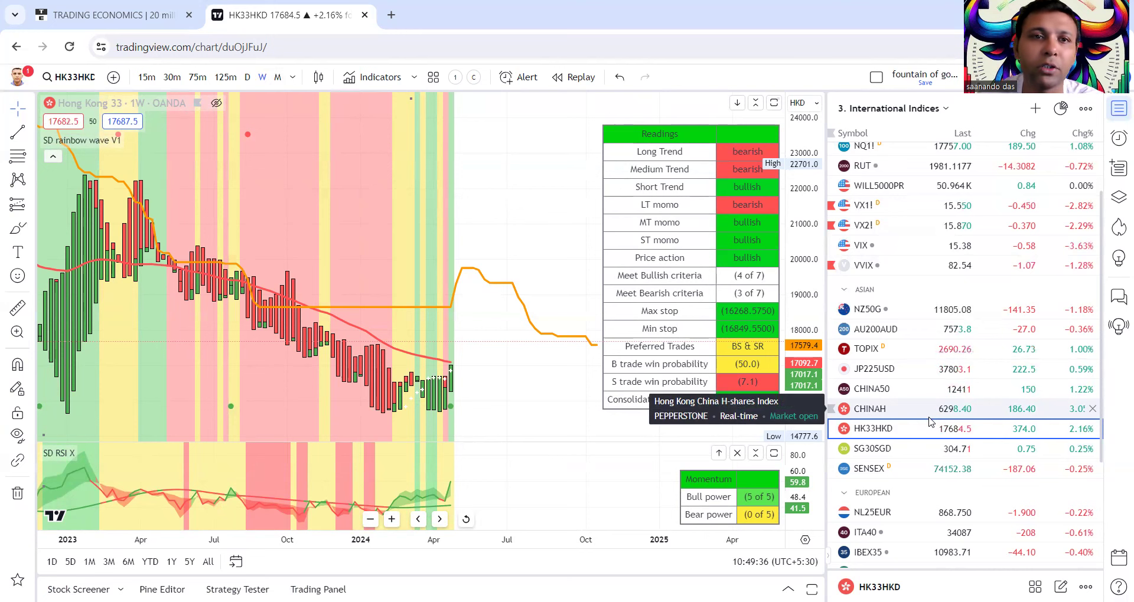
left_click(247, 77)
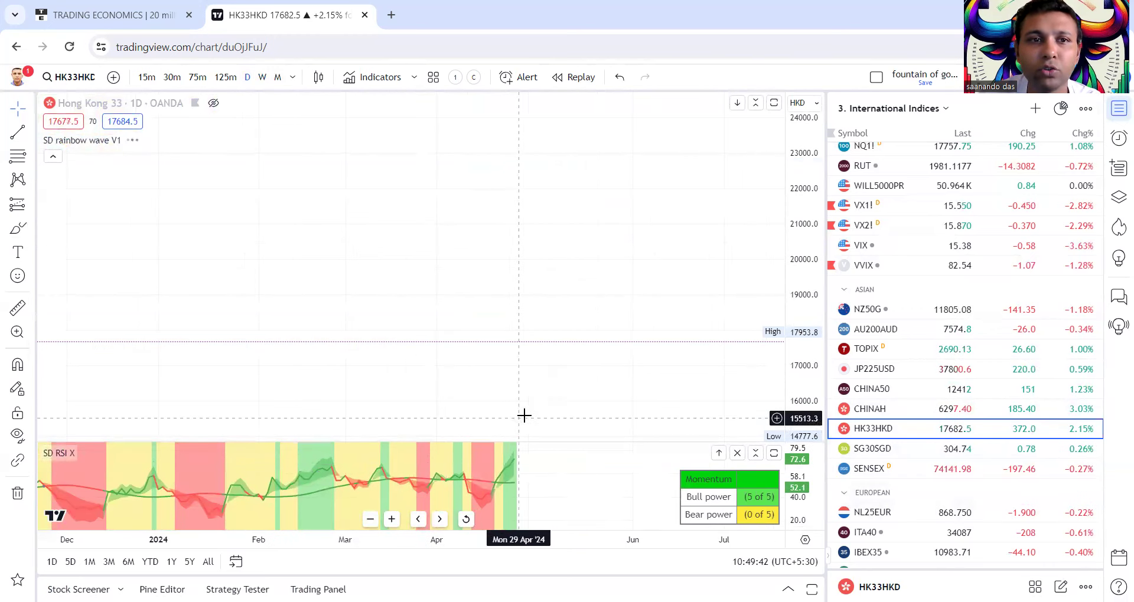
scroll(458, 375, "down", 3)
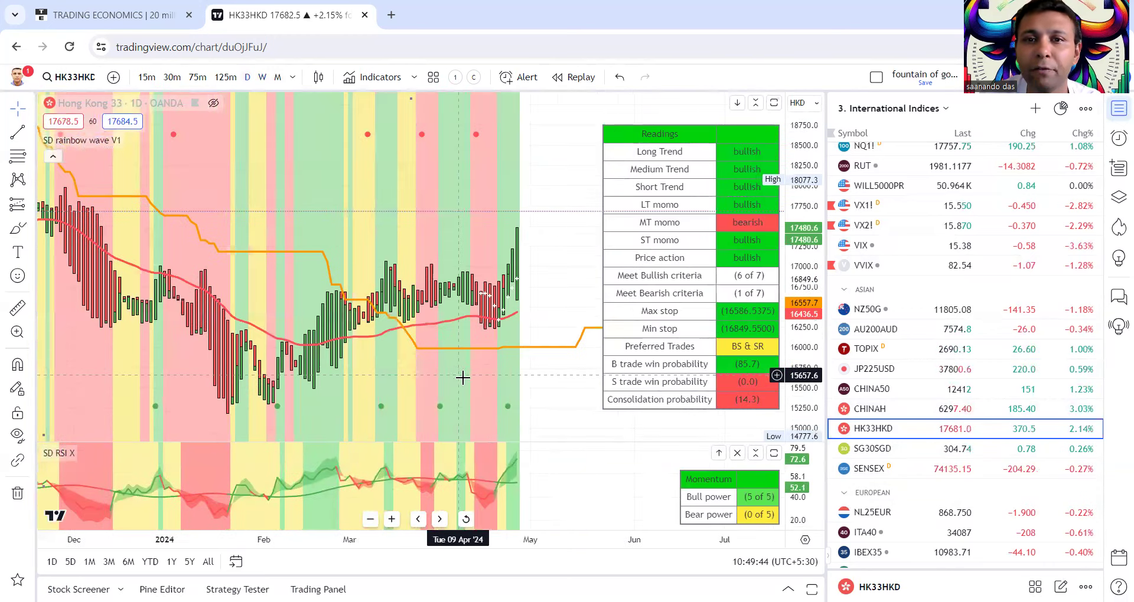
left_click(905, 453)
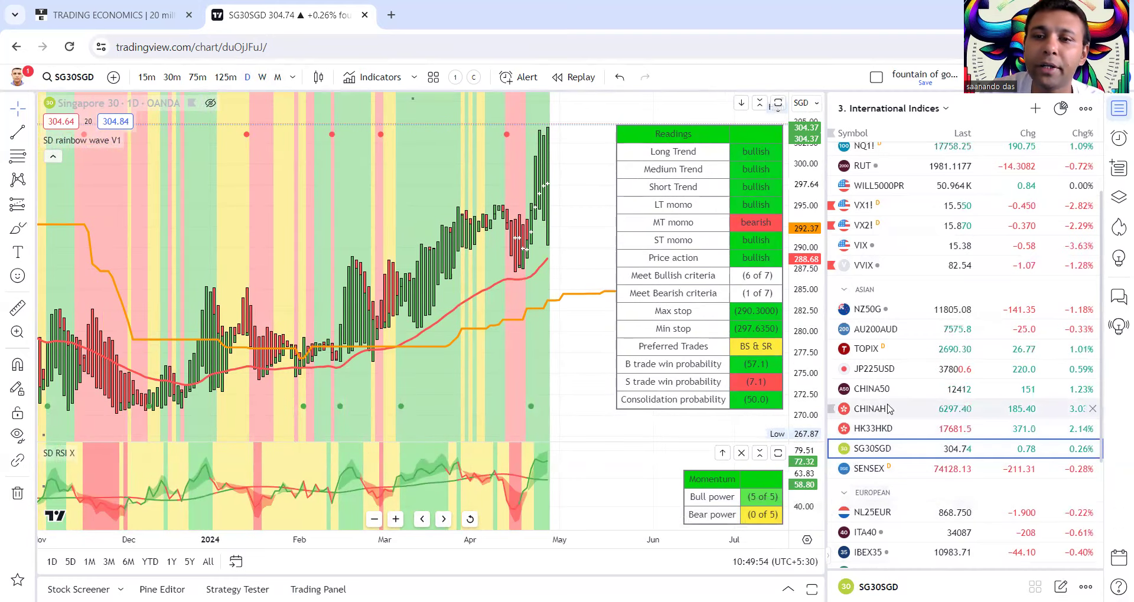
Examine the daily charts of NL25EUR, ITA40 and IBEX35 in the European group, including their latest bars.
scroll(902, 444, "down", 5)
left_click(888, 350)
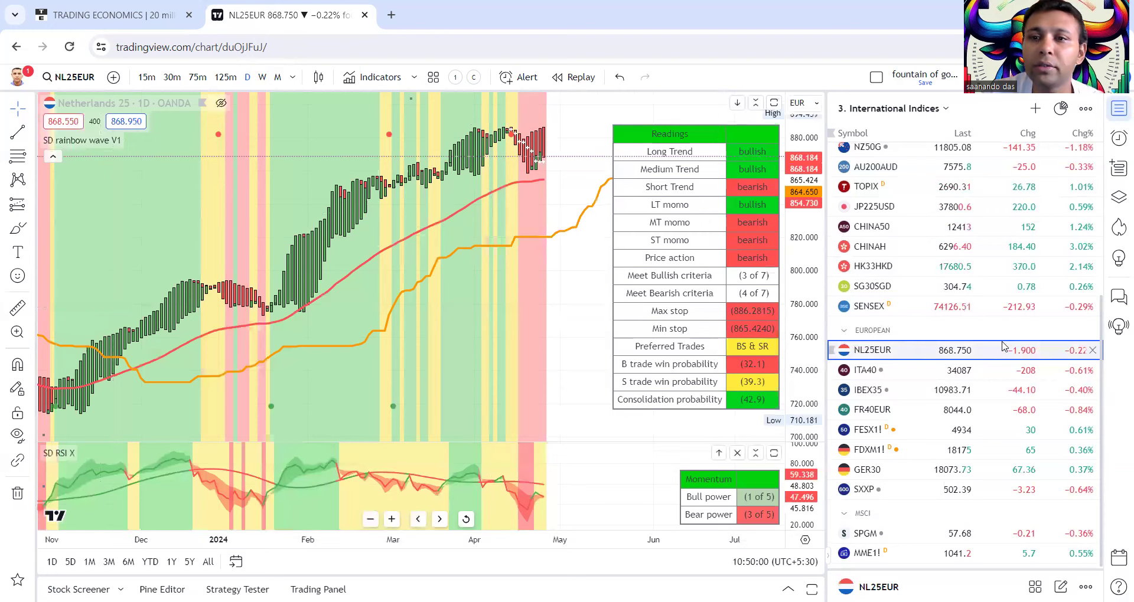
left_click(907, 369)
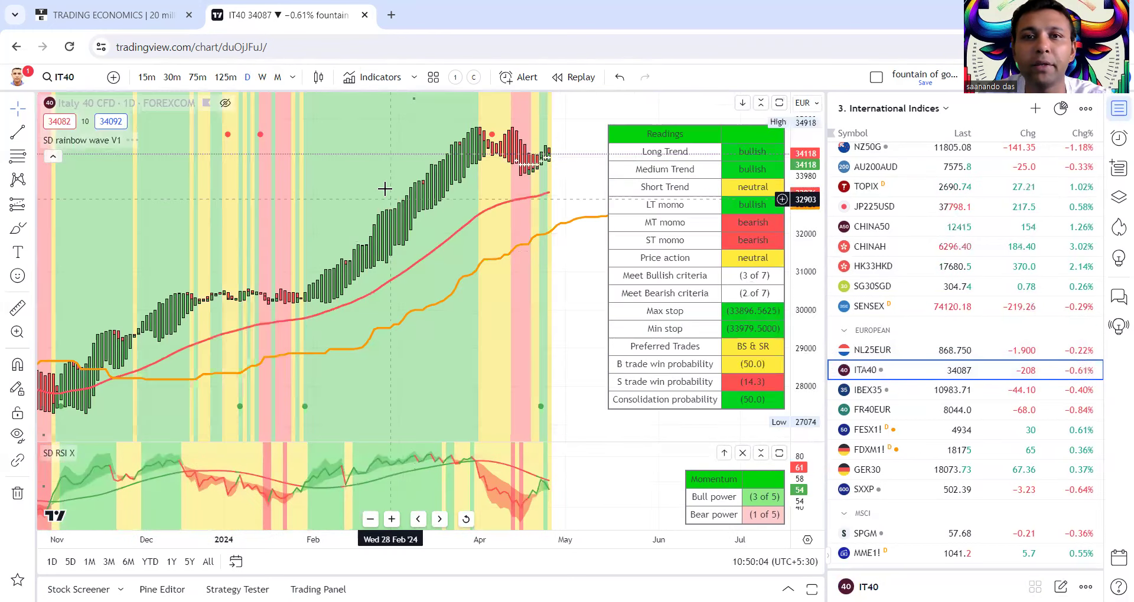
scroll(390, 183, "up", 3)
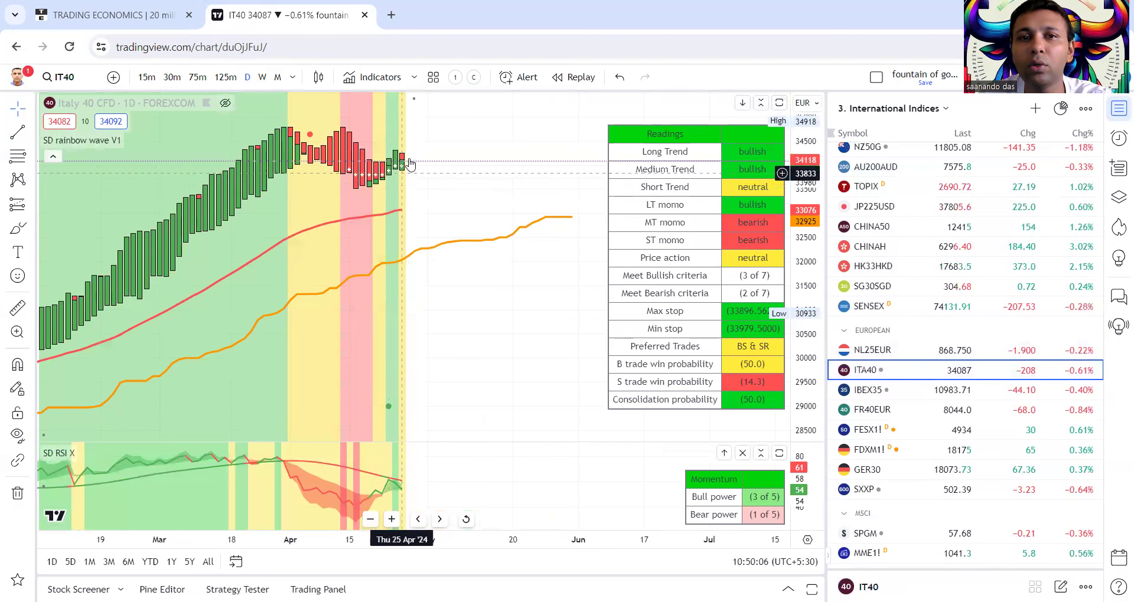
key("Down")
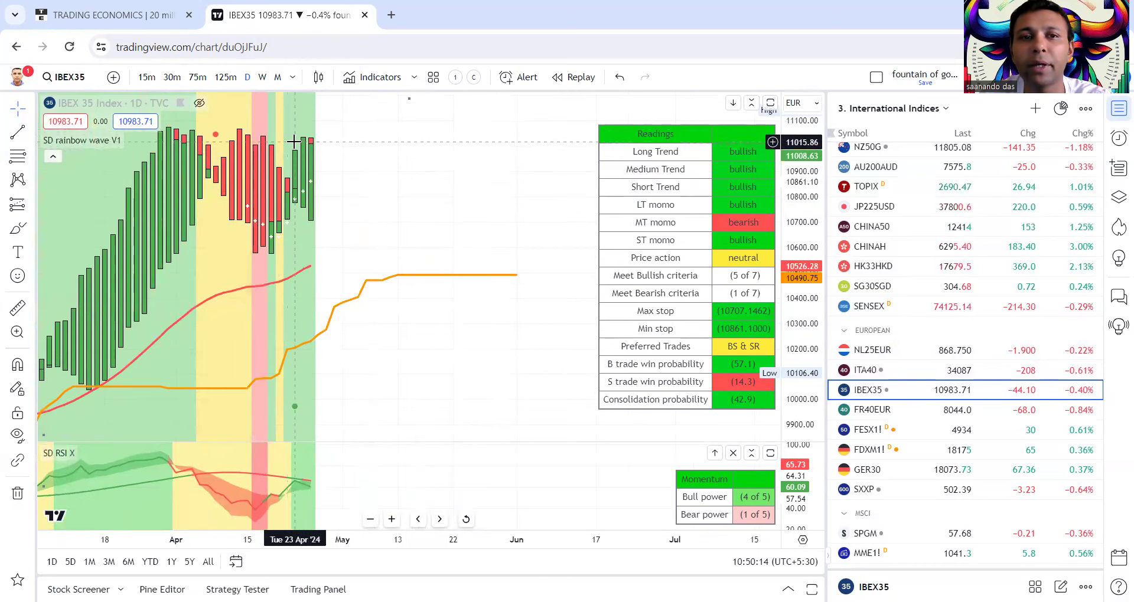
scroll(294, 142, "down", 1)
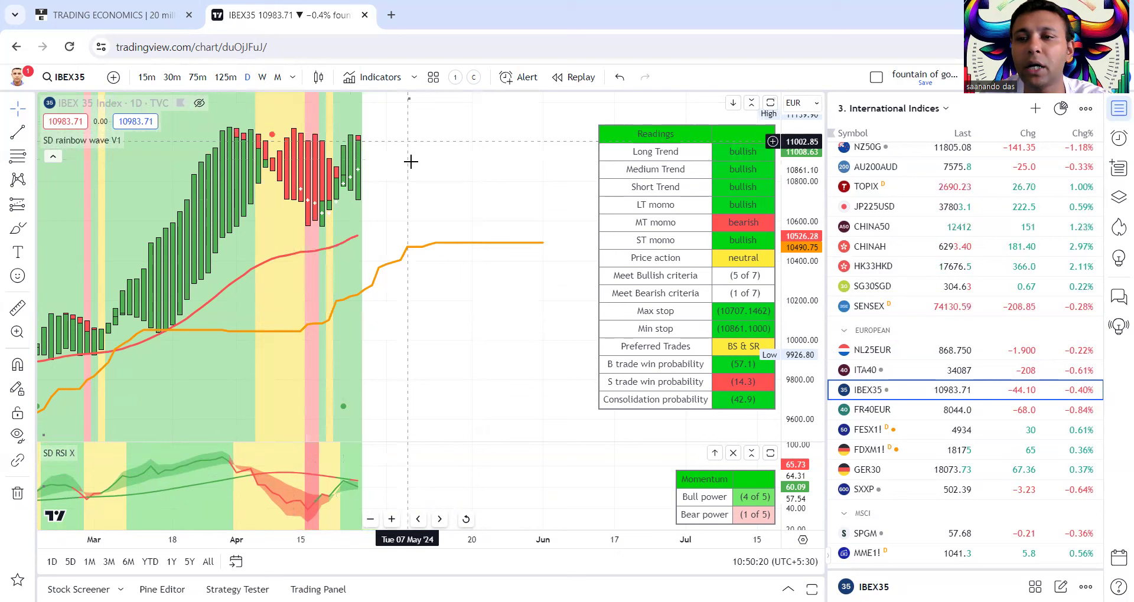
Examine the daily charts of FR40EUR, FESX1!, FDXM1! and SXXP in the European group.
key("Down")
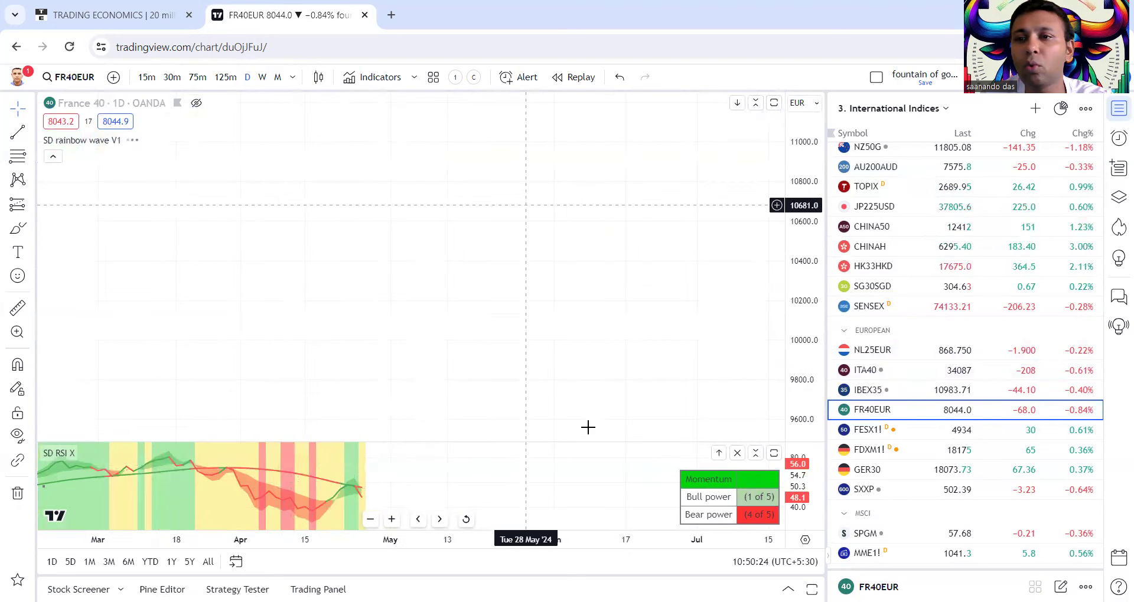
key("Down")
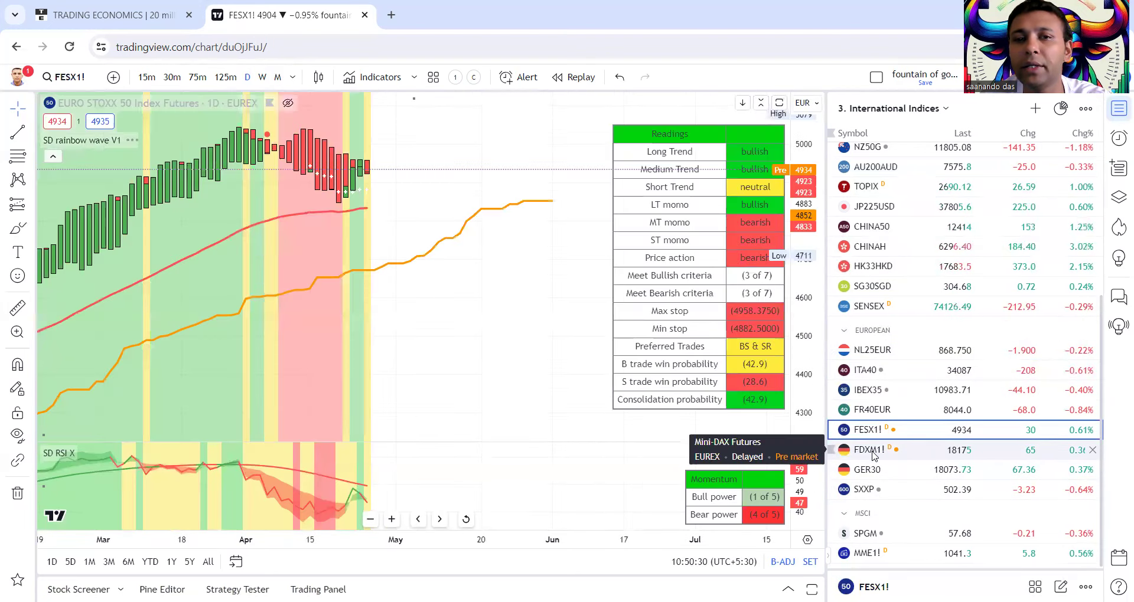
left_click(873, 452)
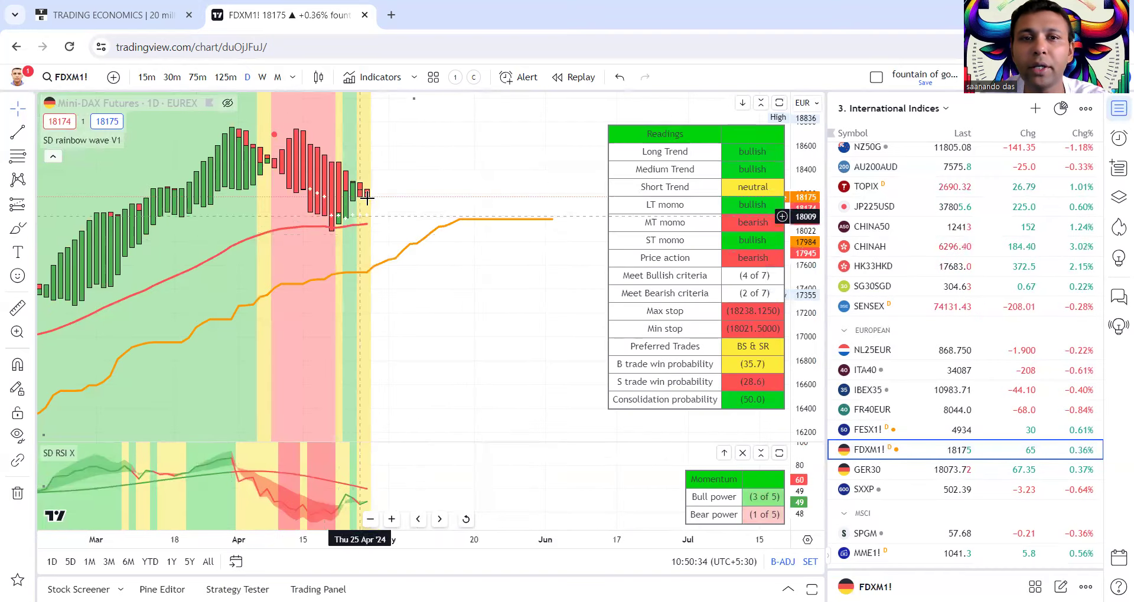
left_click(923, 494)
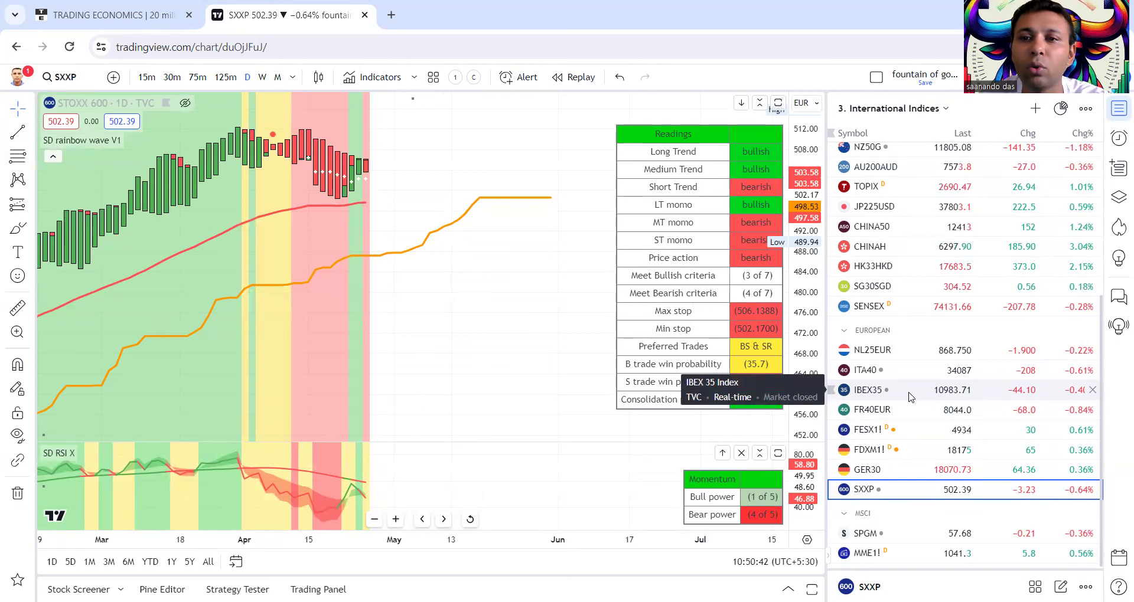
Revisit the daily charts of IBEX35, FESX1! and SXXP to compare the strength of the European indices.
left_click(910, 396)
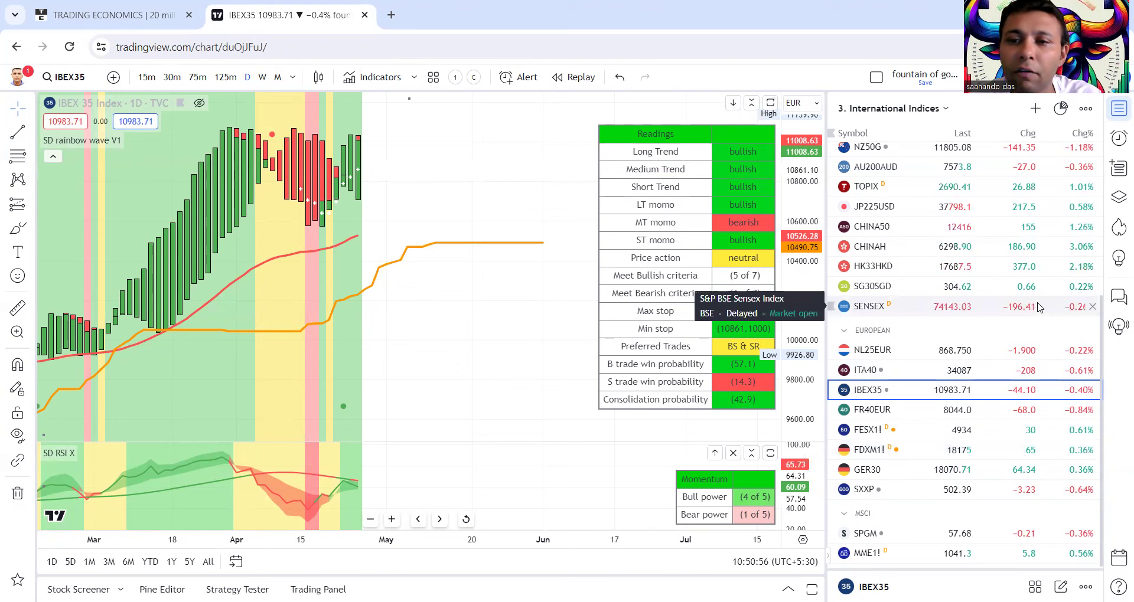
left_click(871, 432)
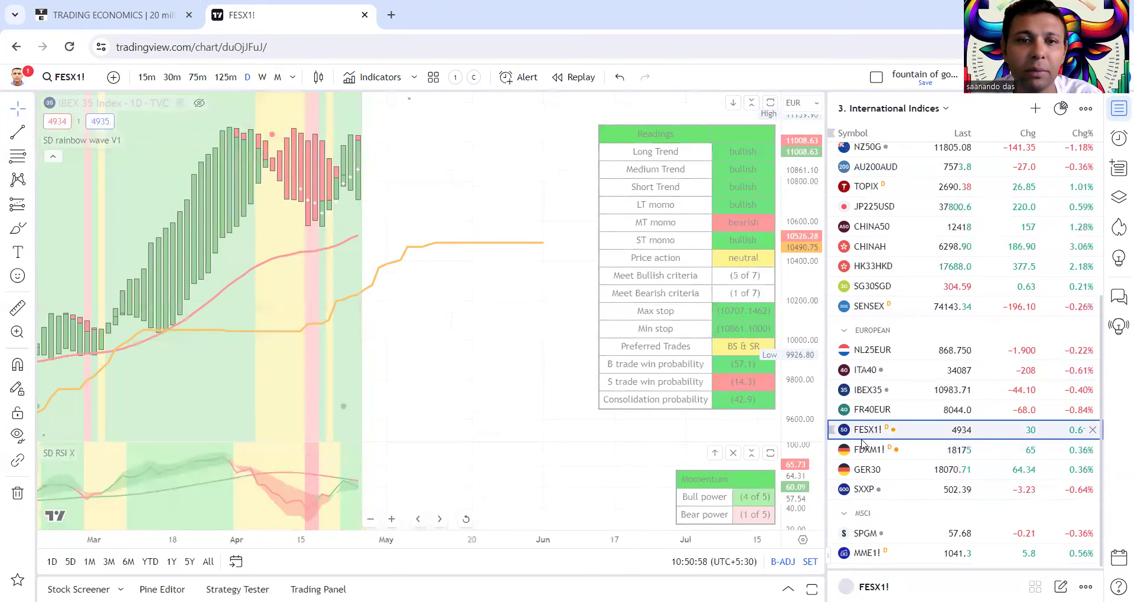
left_click(889, 495)
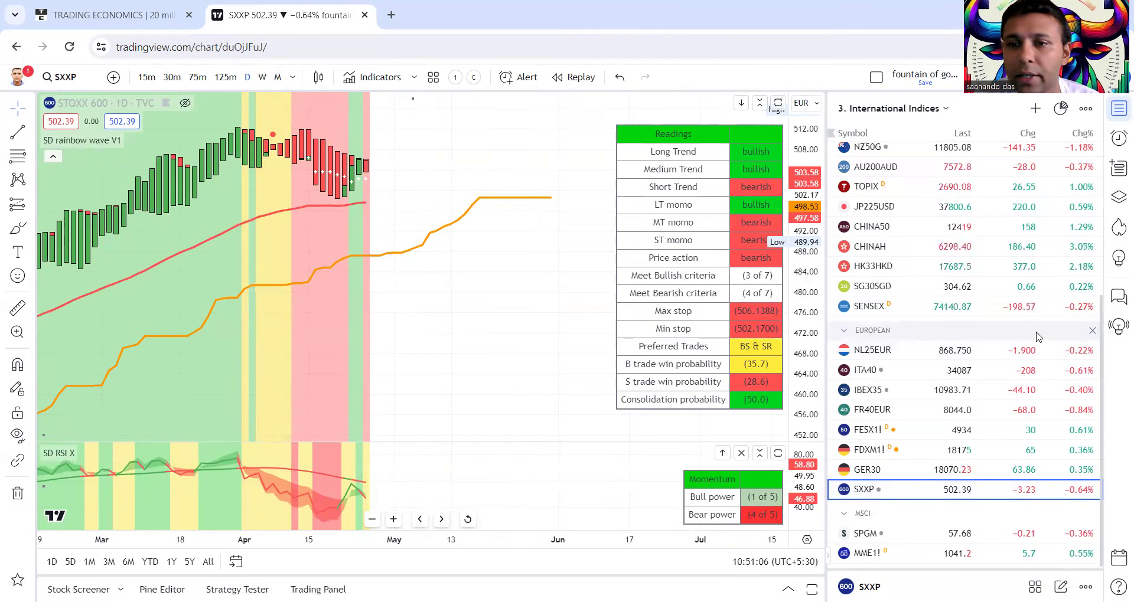
Load SPGM from the MSCI group and examine its daily trend, including the earlier months of price action.
scroll(993, 380, "up", 5)
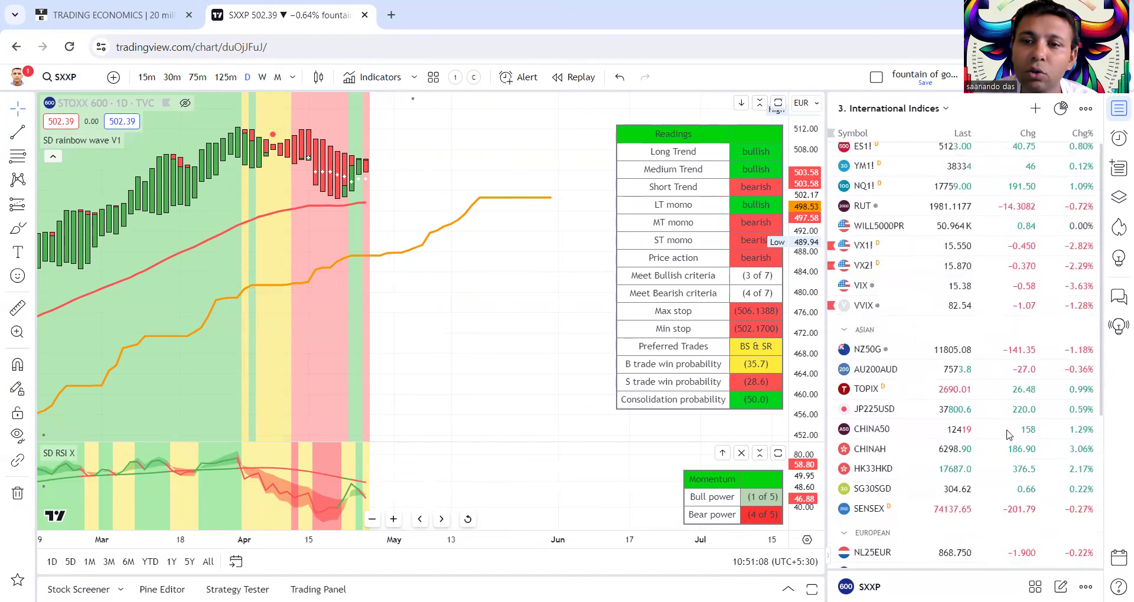
scroll(1004, 432, "down", 4)
left_click(919, 554)
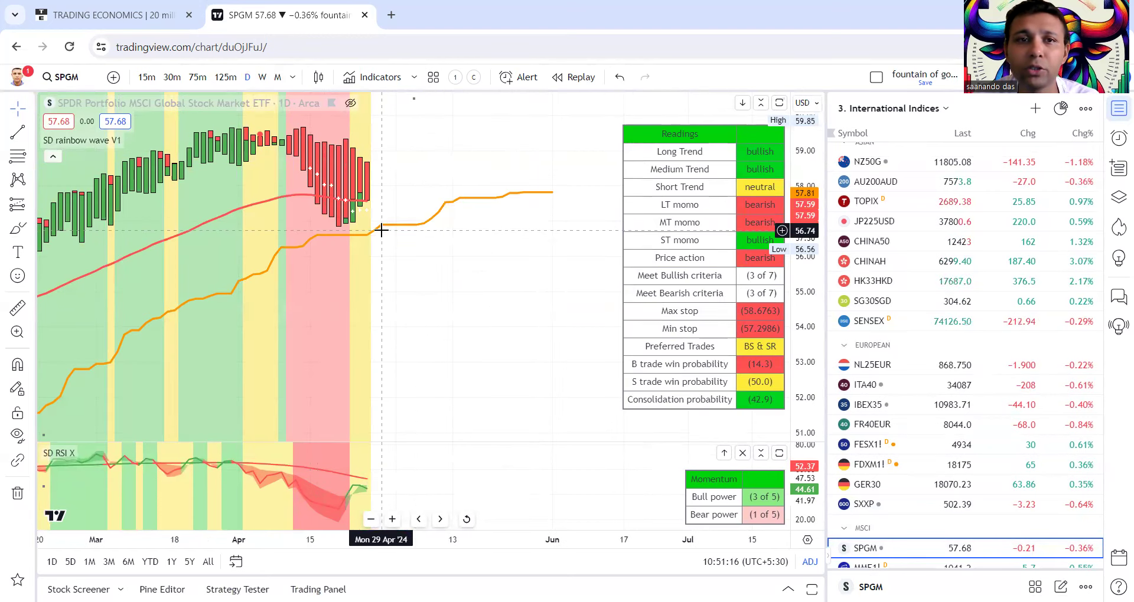
scroll(326, 204, "down", 5)
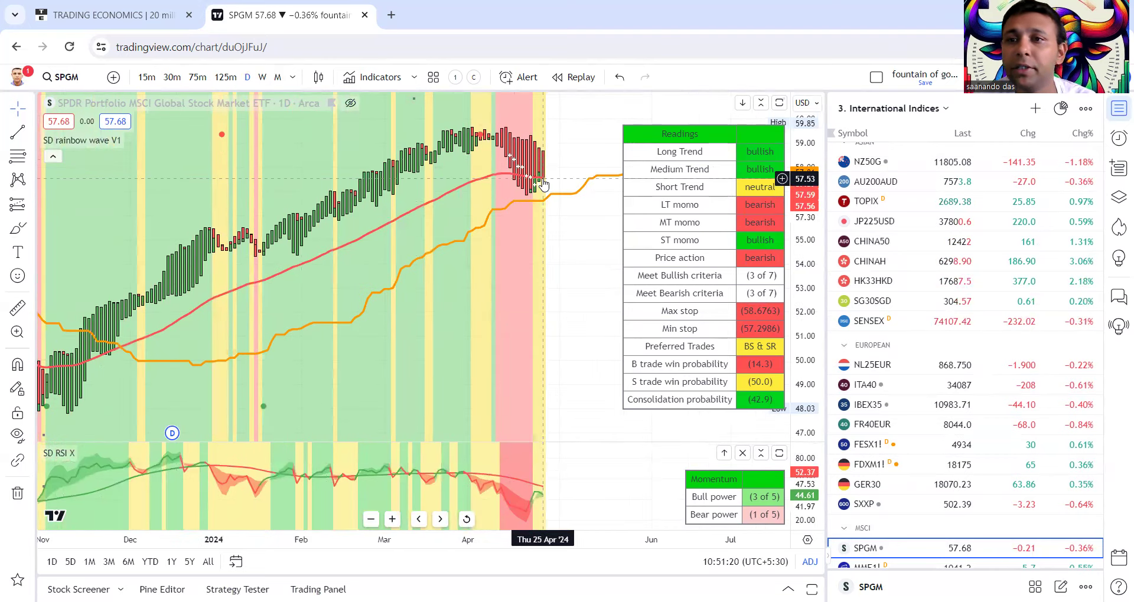
Load NQ1! from the American group and examine its recent daily bars and momentum readings.
scroll(962, 351, "up", 4)
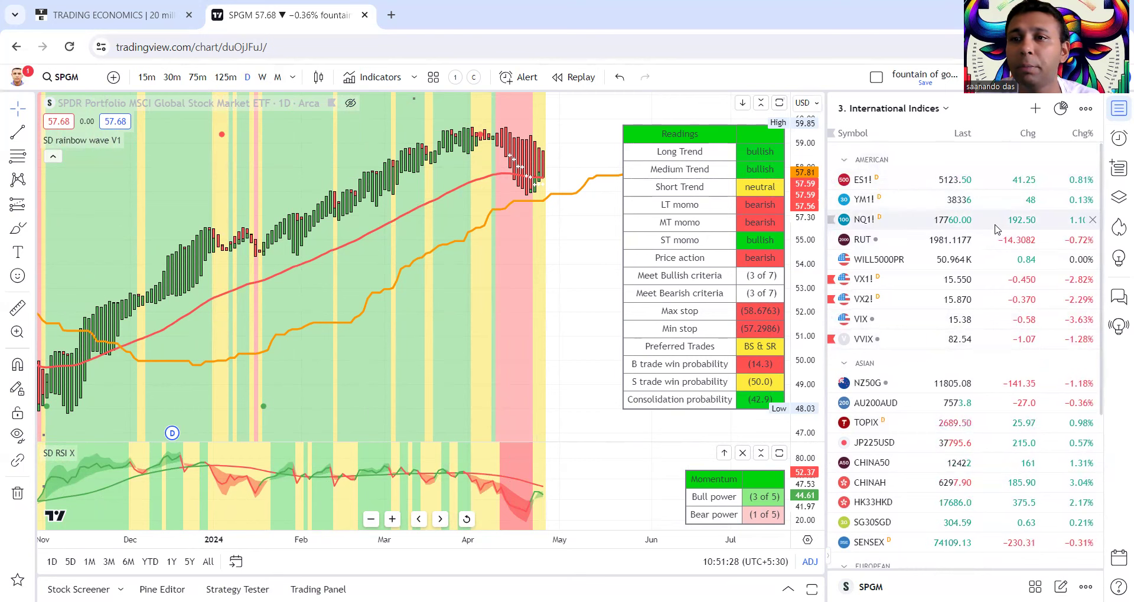
left_click(936, 228)
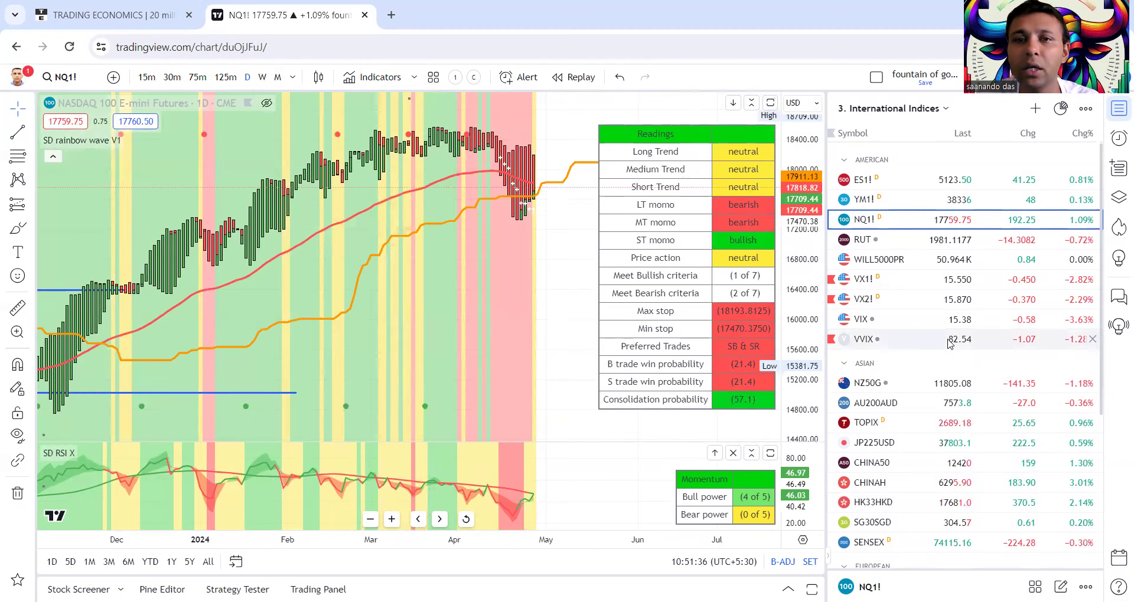
scroll(519, 236, "up", 5)
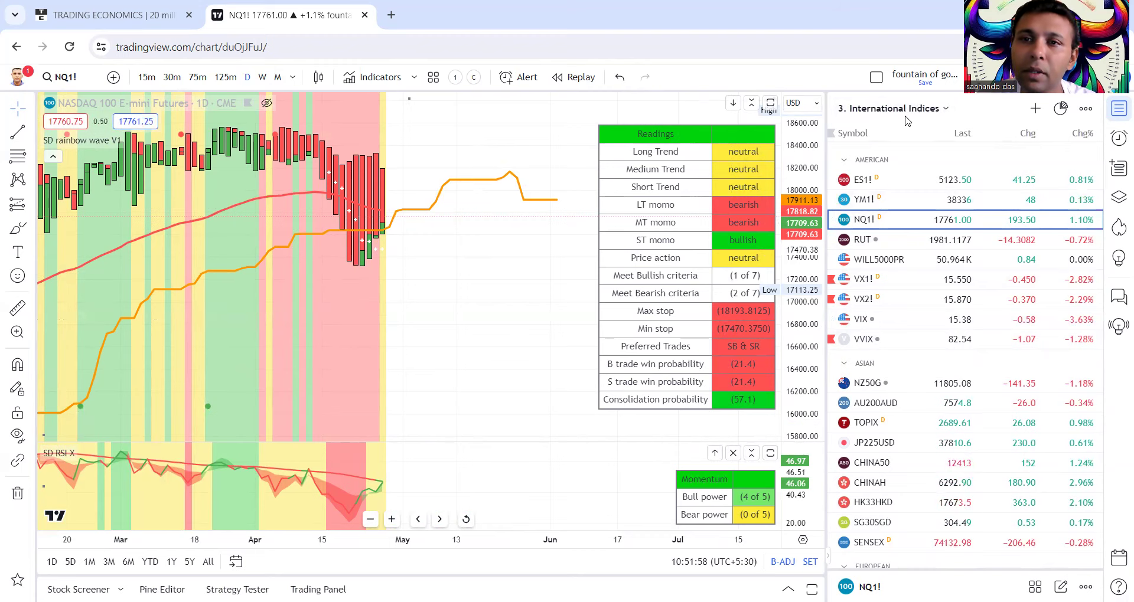
Switch to the currency watchlist and examine the daily charts of DXY, USDOLLAR and EURUSD.
left_click(907, 114)
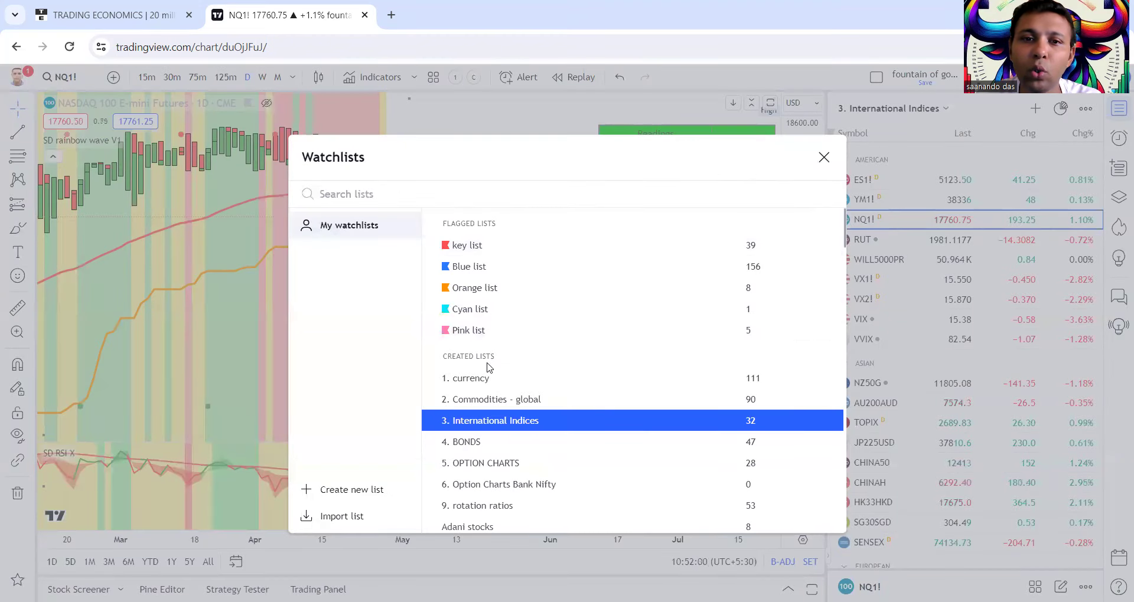
left_click(488, 381)
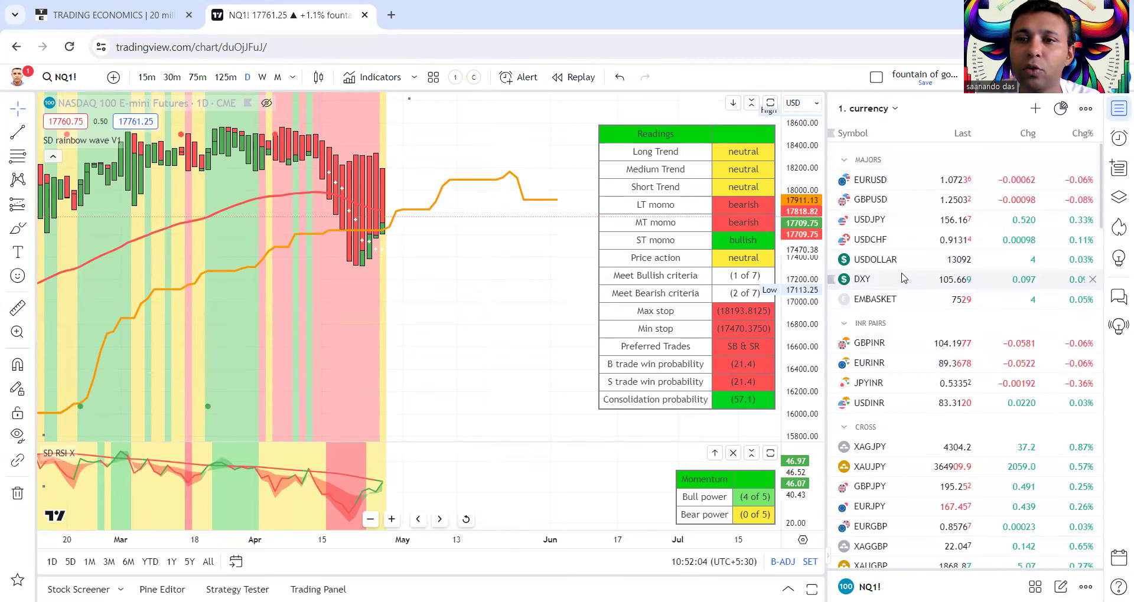
left_click(902, 277)
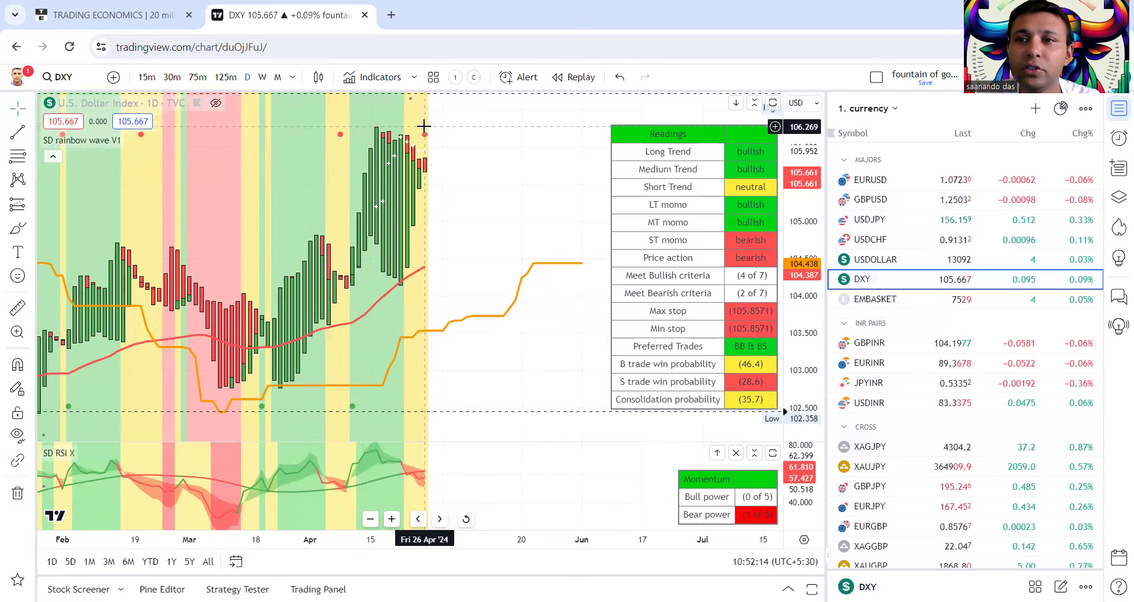
left_click(917, 260)
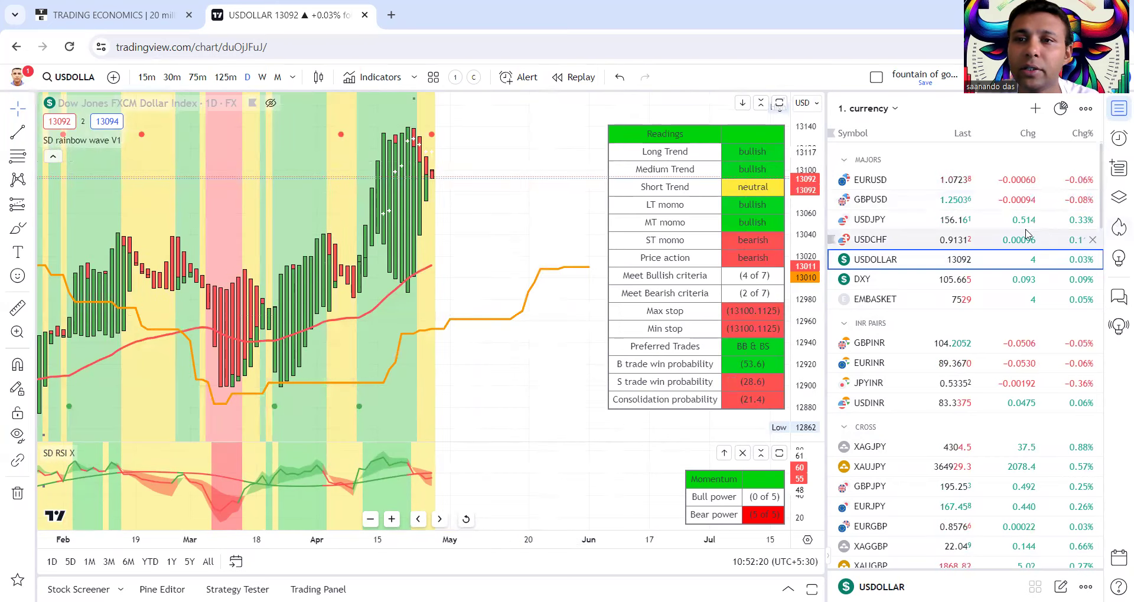
left_click(945, 182)
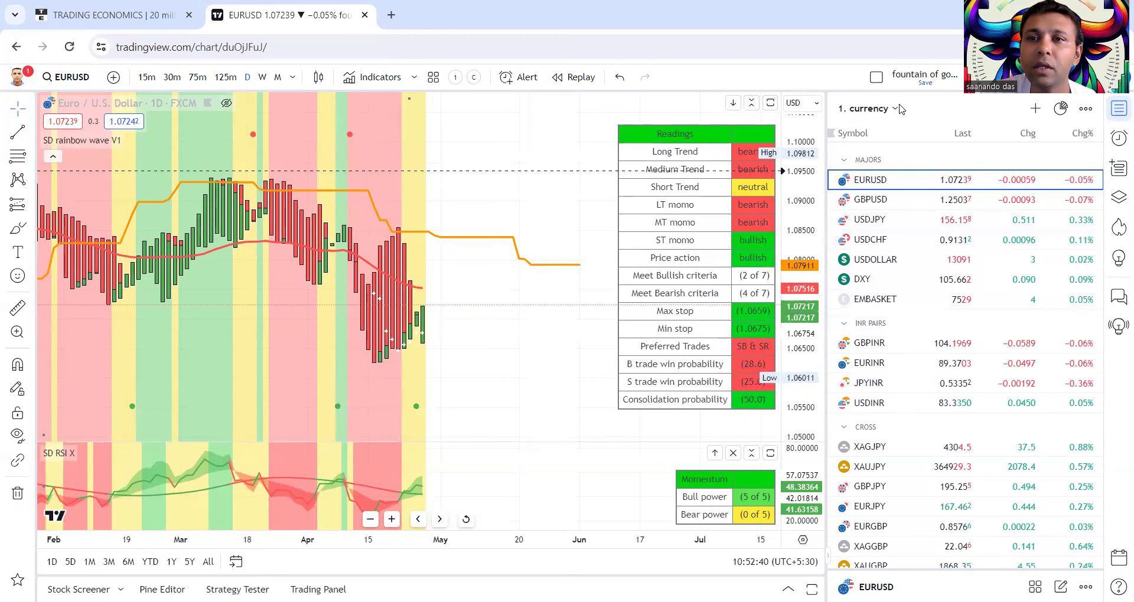
Switch to the key list watchlist and examine the daily charts and readings of NIFTY and BANKNIFTY.
left_click(880, 116)
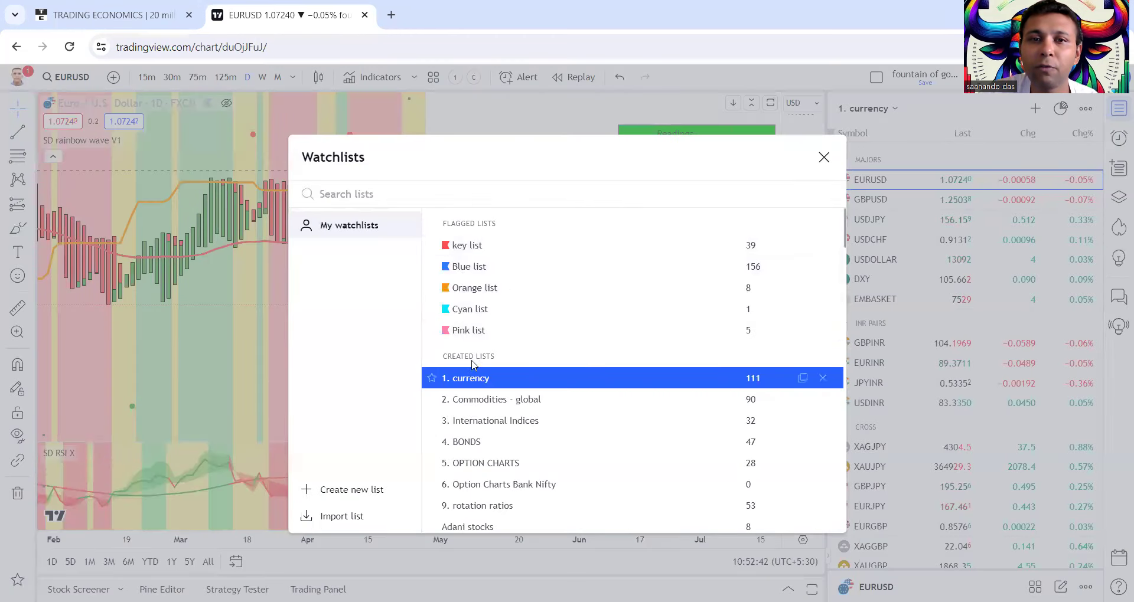
left_click(544, 251)
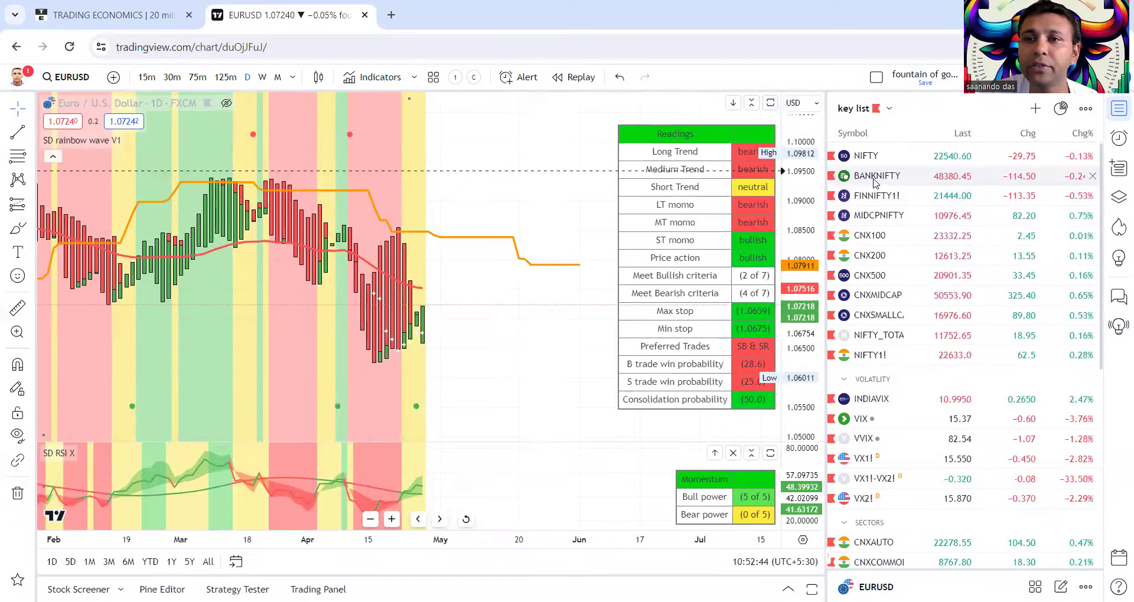
left_click(902, 160)
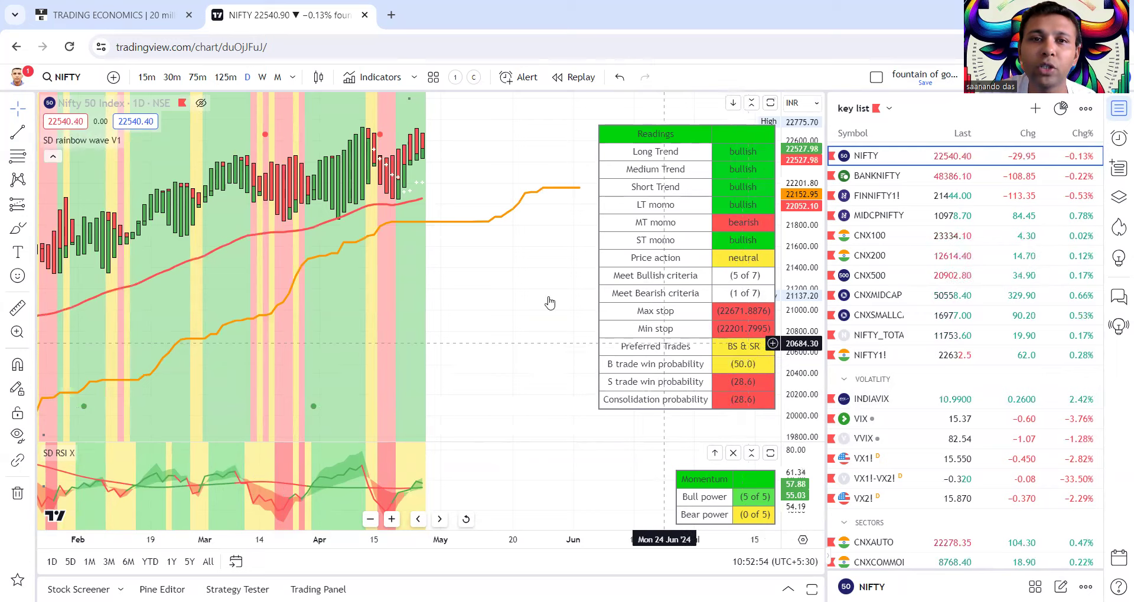
scroll(410, 165, "up", 2)
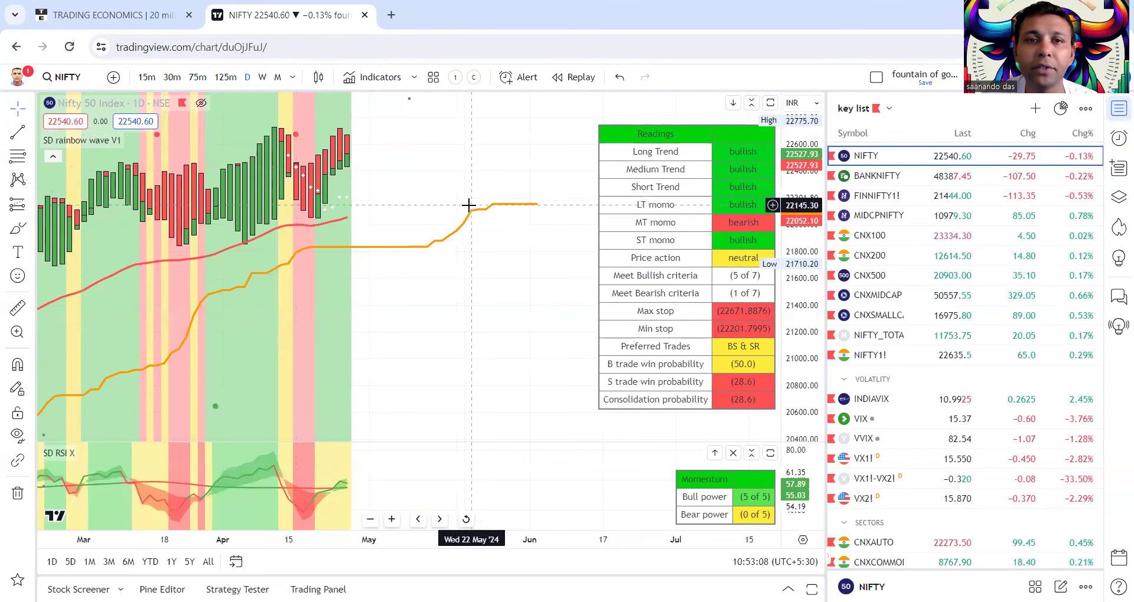
scroll(417, 151, "down", 1)
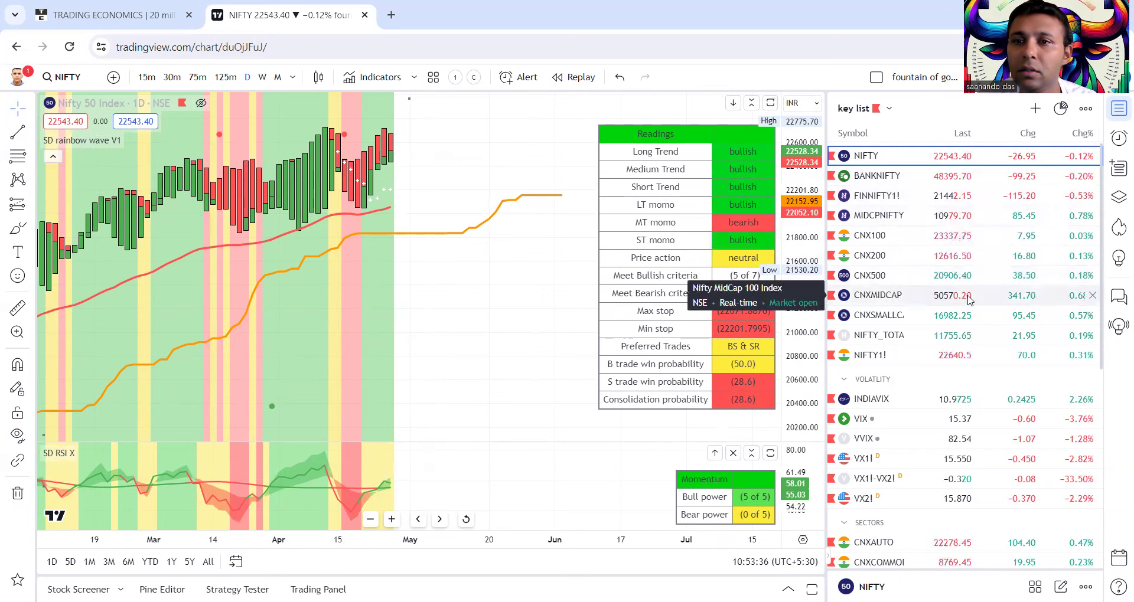
left_click(906, 176)
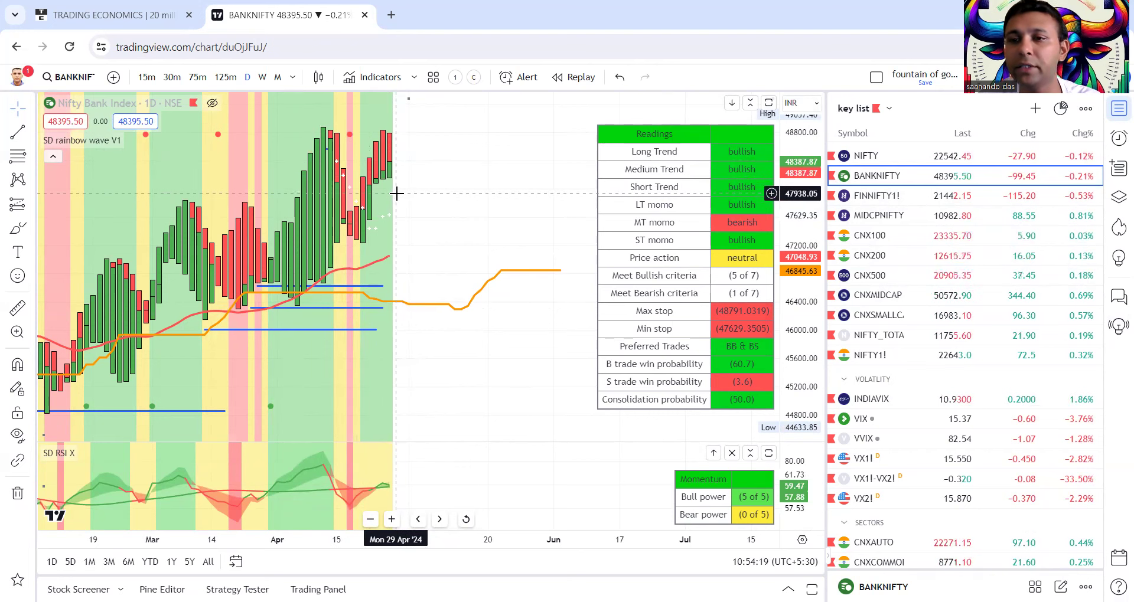
Examine the daily charts of VX1!-VX2!, INDIAVIX, VIX and VVIX in the volatility group.
left_click(919, 479)
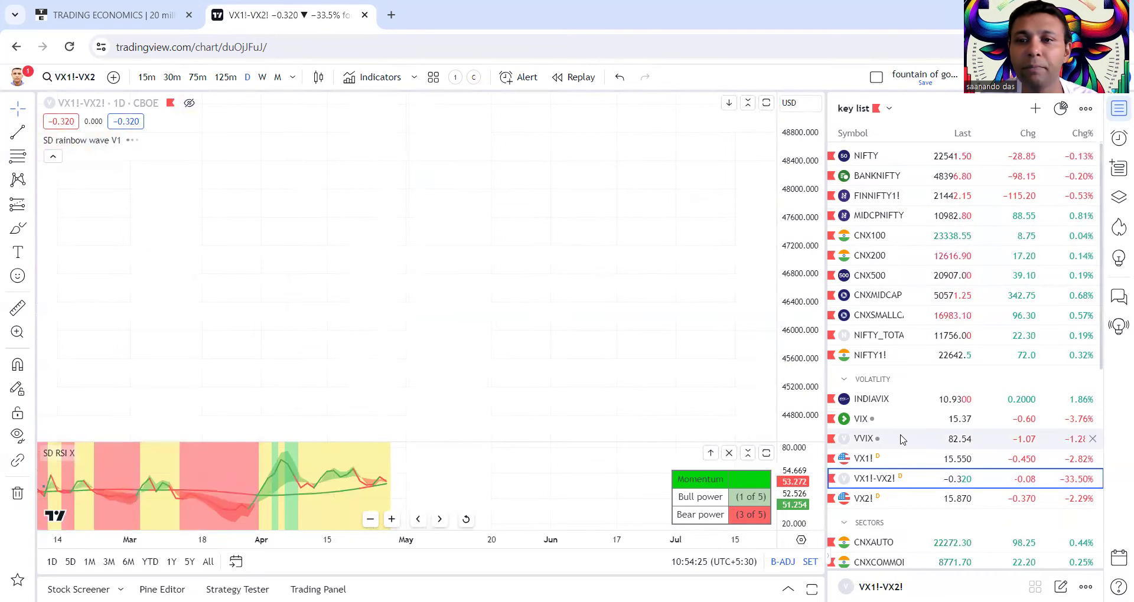
left_click(908, 402)
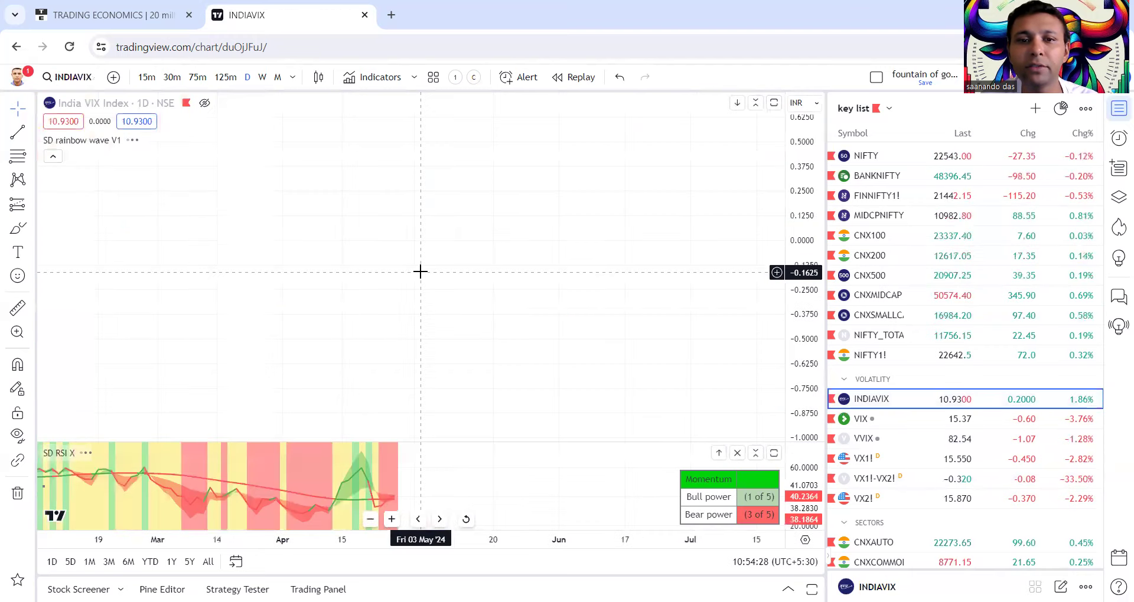
left_click(889, 420)
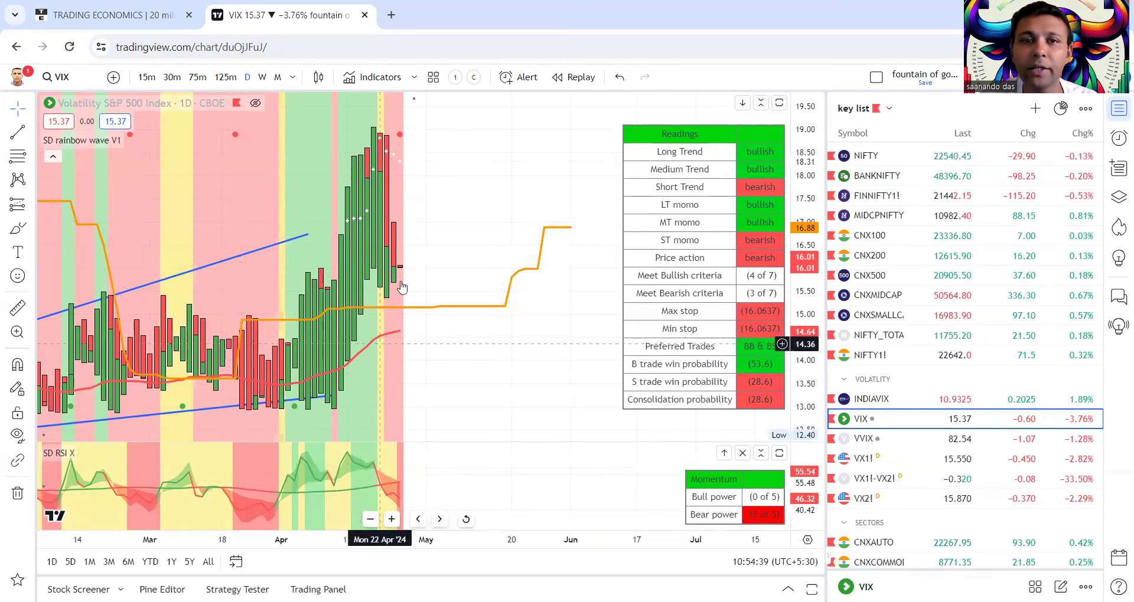
left_click(927, 439)
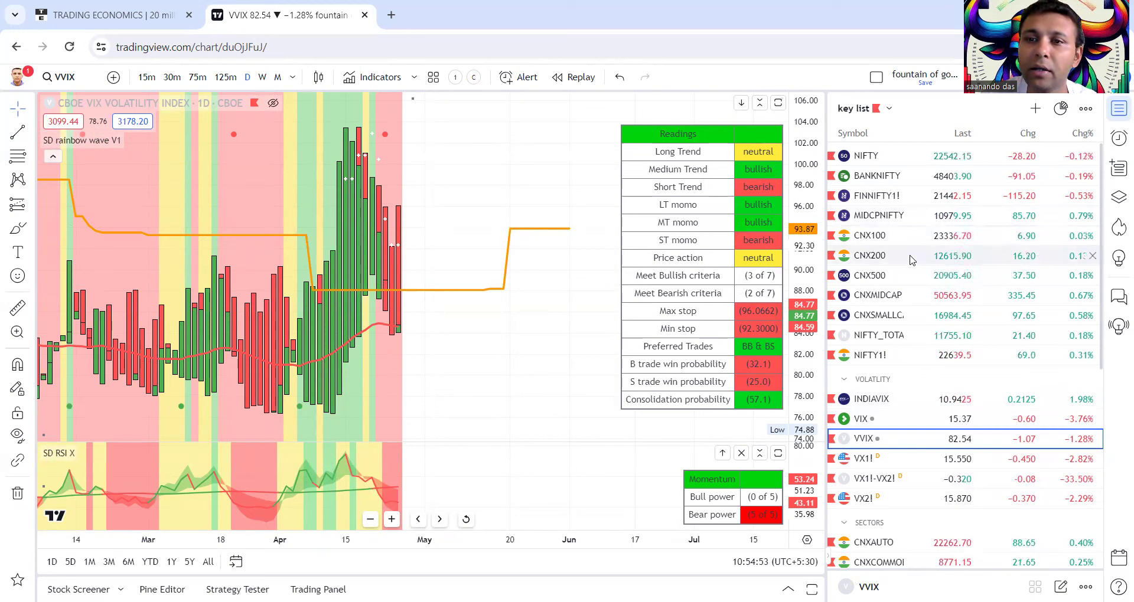
scroll(912, 260, "down", 2)
scroll(912, 260, "up", 2)
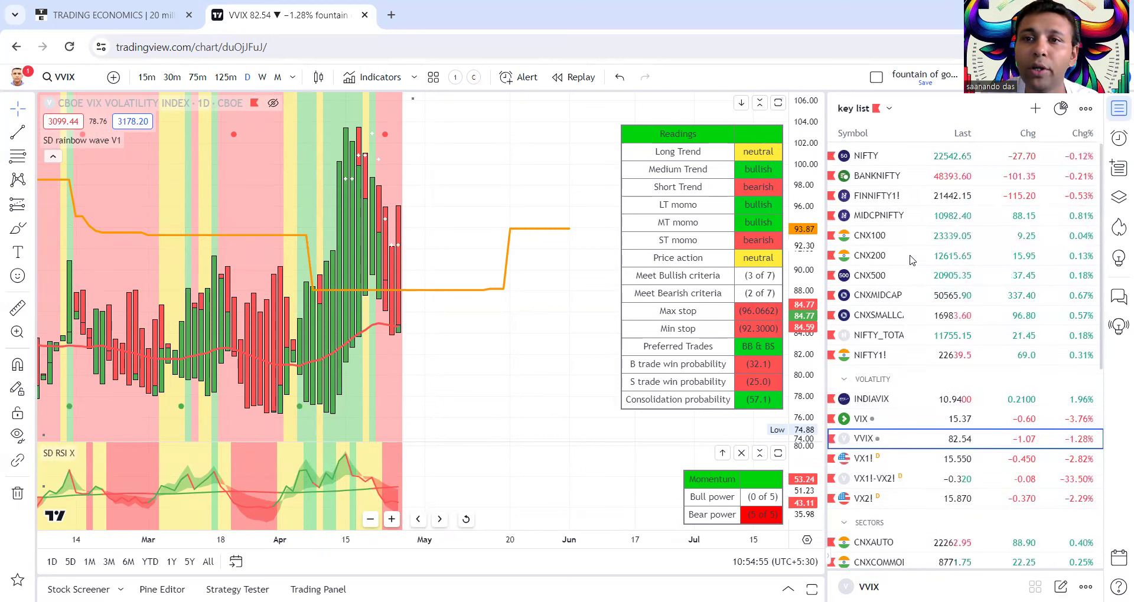
Switch to the Blue list watchlist, sort it by percentage change from highest to lowest, and look through the stocks.
left_click(889, 111)
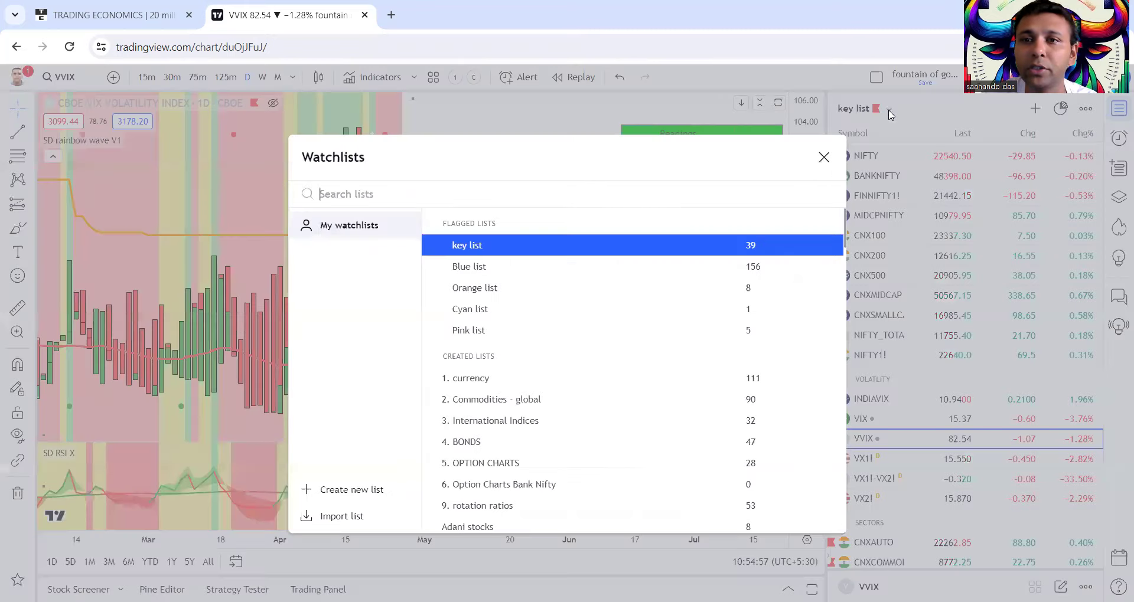
left_click(513, 267)
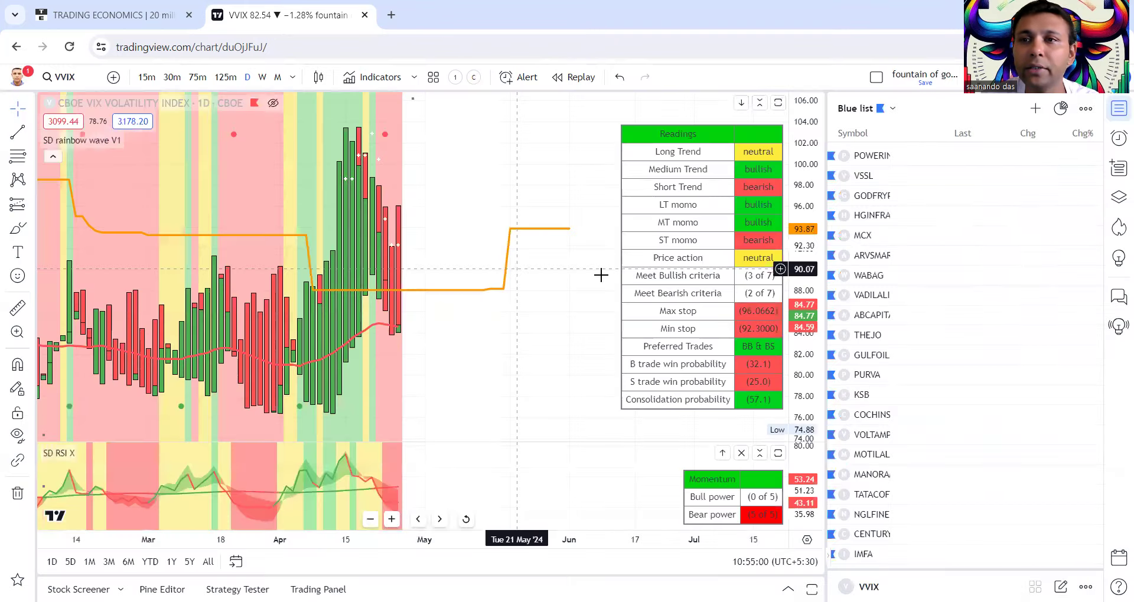
left_click(1083, 133)
left_click(1083, 133)
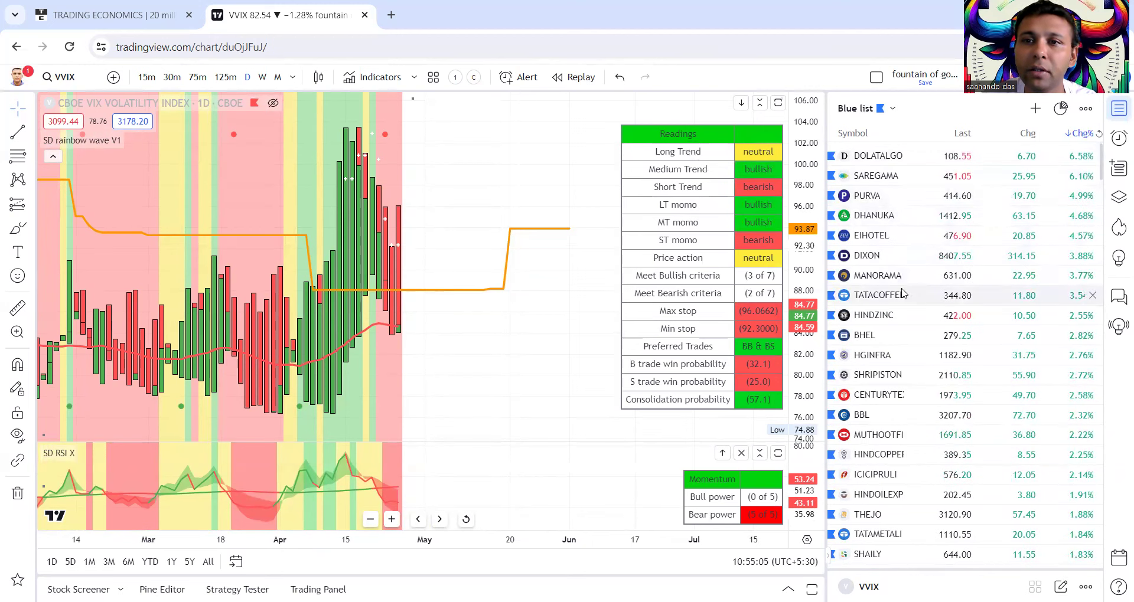
scroll(915, 230, "down", 2)
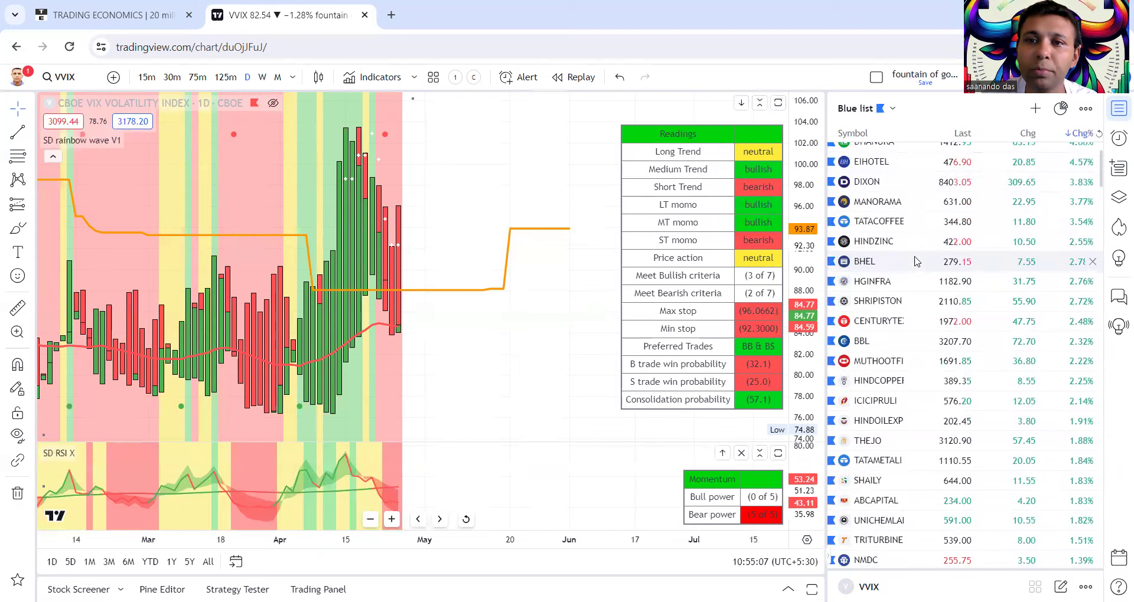
scroll(917, 260, "down", 3)
scroll(915, 267, "down", 10)
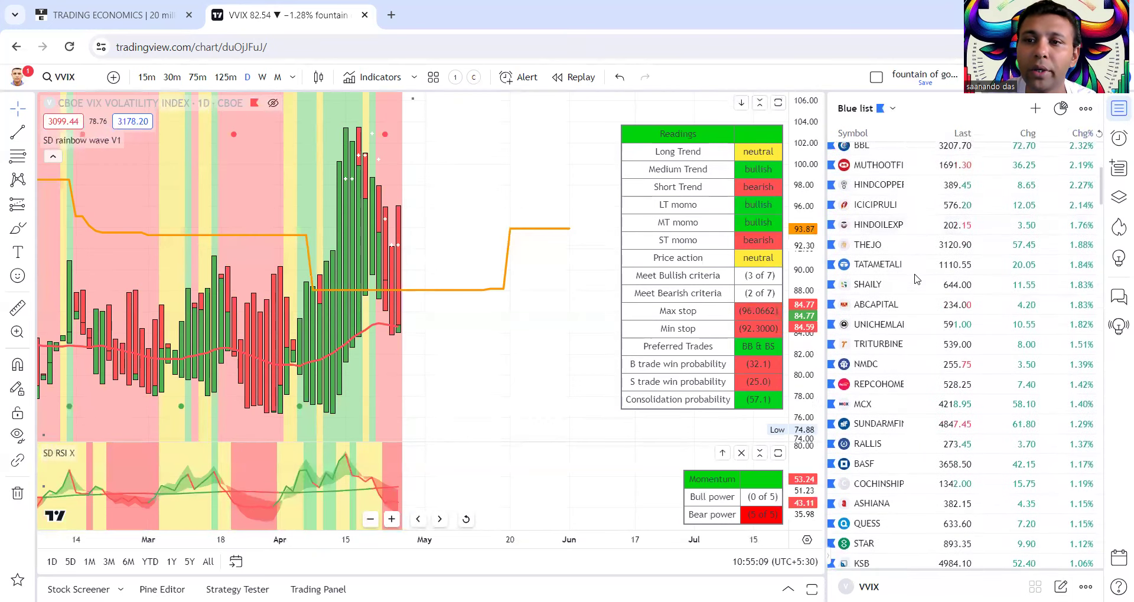
scroll(915, 278, "down", 20)
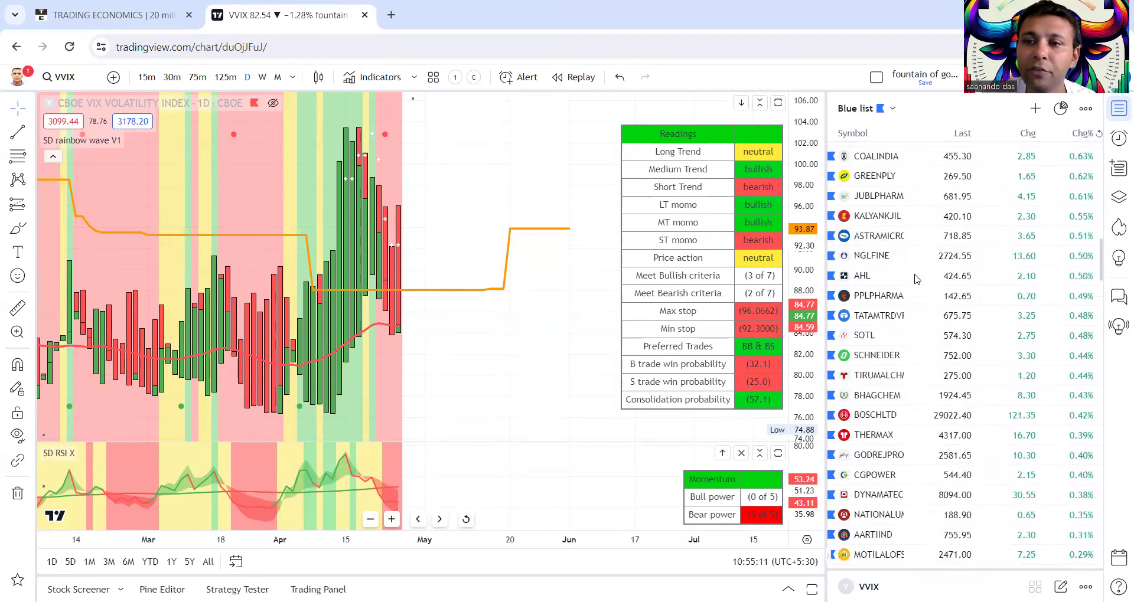
Scan the remaining Blue list stocks down to the biggest percentage losers, and return to the top gainers.
scroll(915, 278, "down", 20)
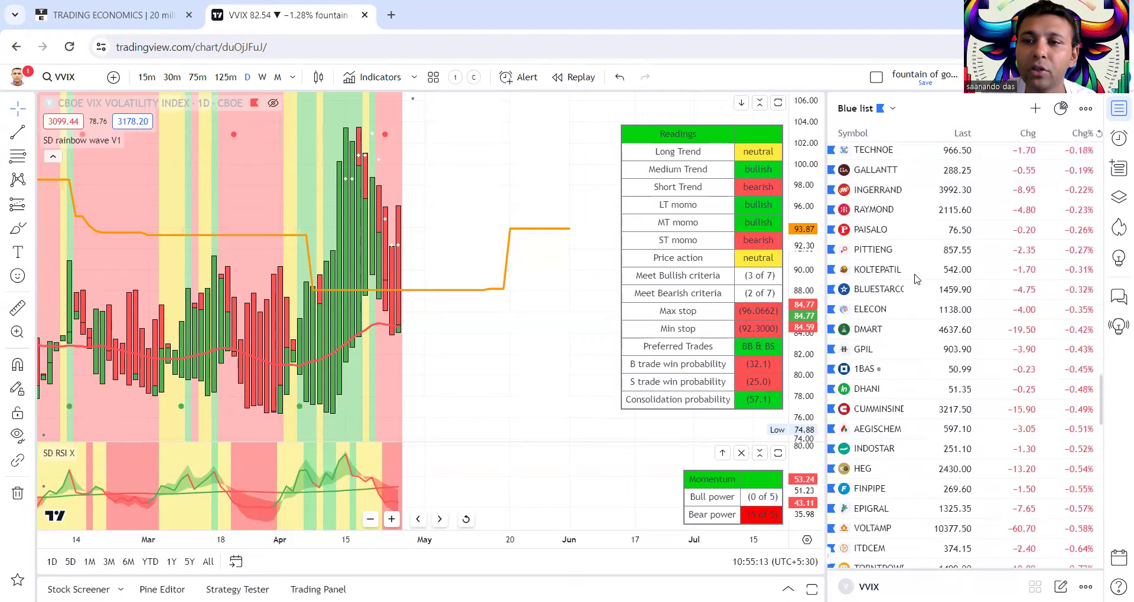
scroll(916, 280, "down", 3)
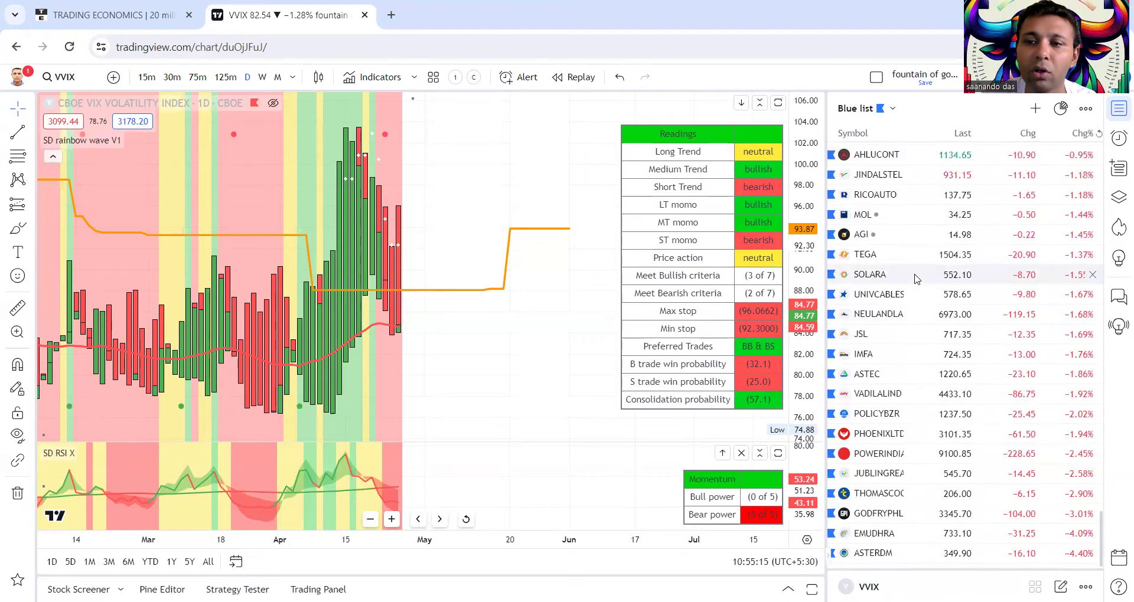
scroll(916, 279, "up", 10)
scroll(916, 279, "up", 20)
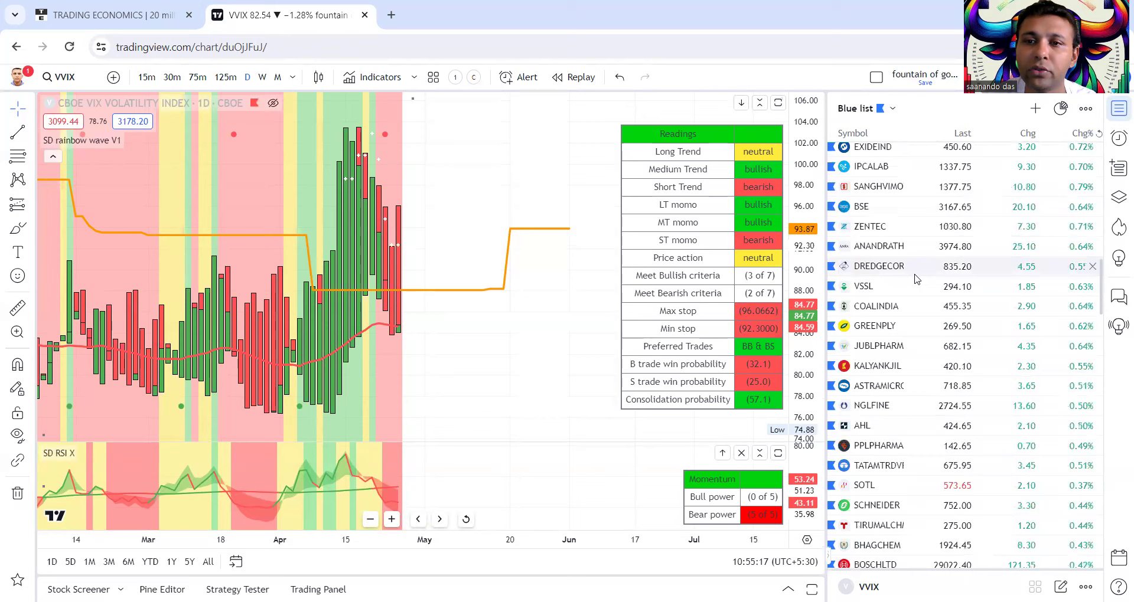
scroll(916, 279, "up", 1)
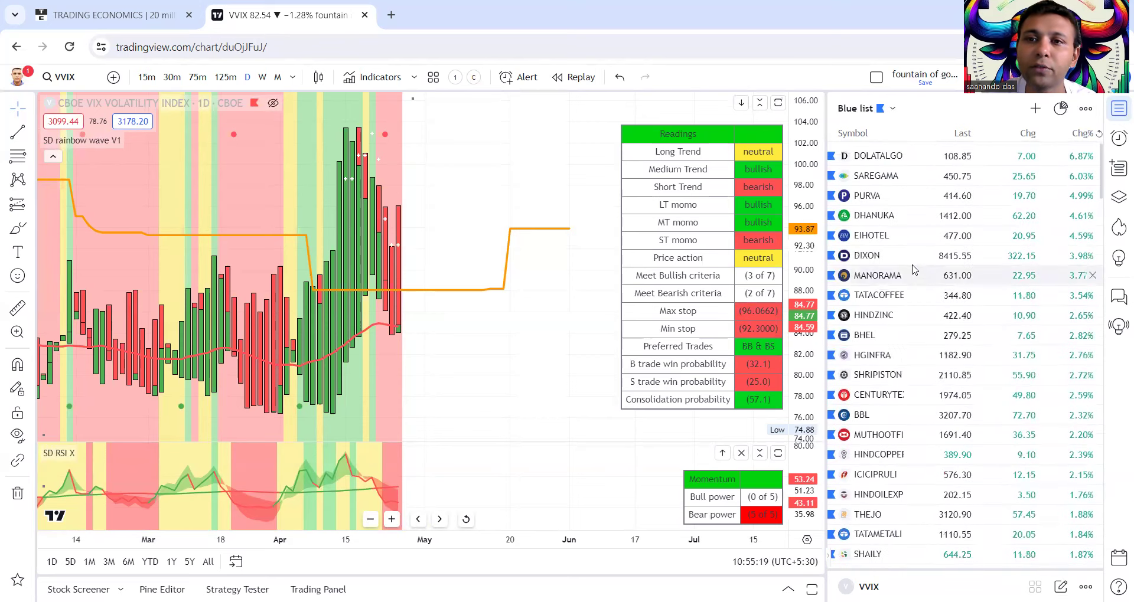
Switch to the key list watchlist and examine the daily chart, trend readings and momentum of CNX500.
left_click(876, 112)
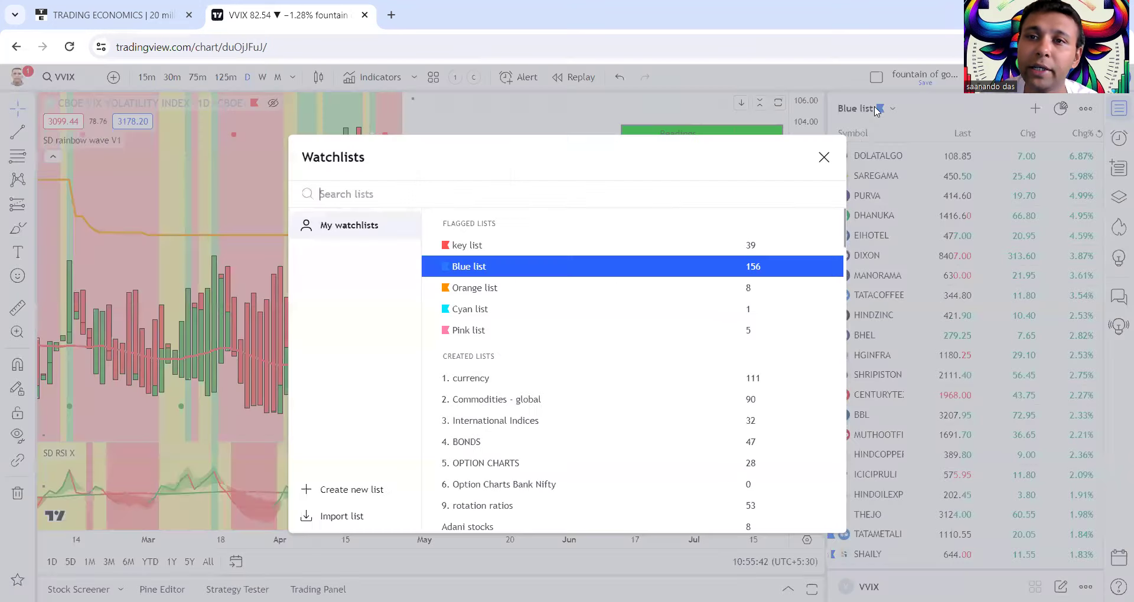
left_click(774, 255)
left_click(886, 275)
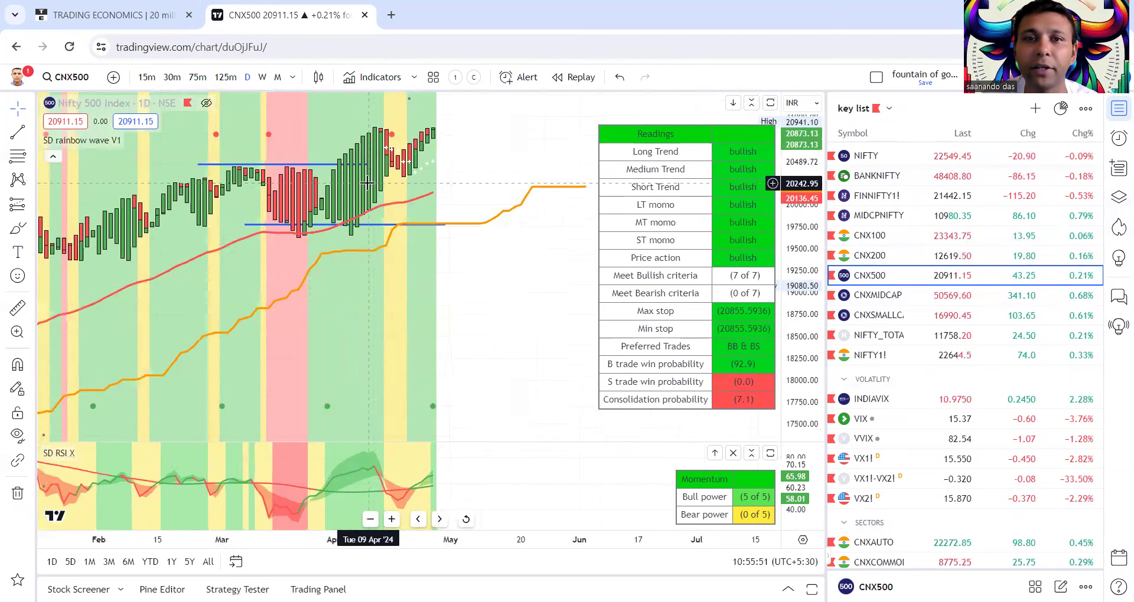
scroll(370, 177, "up", 3)
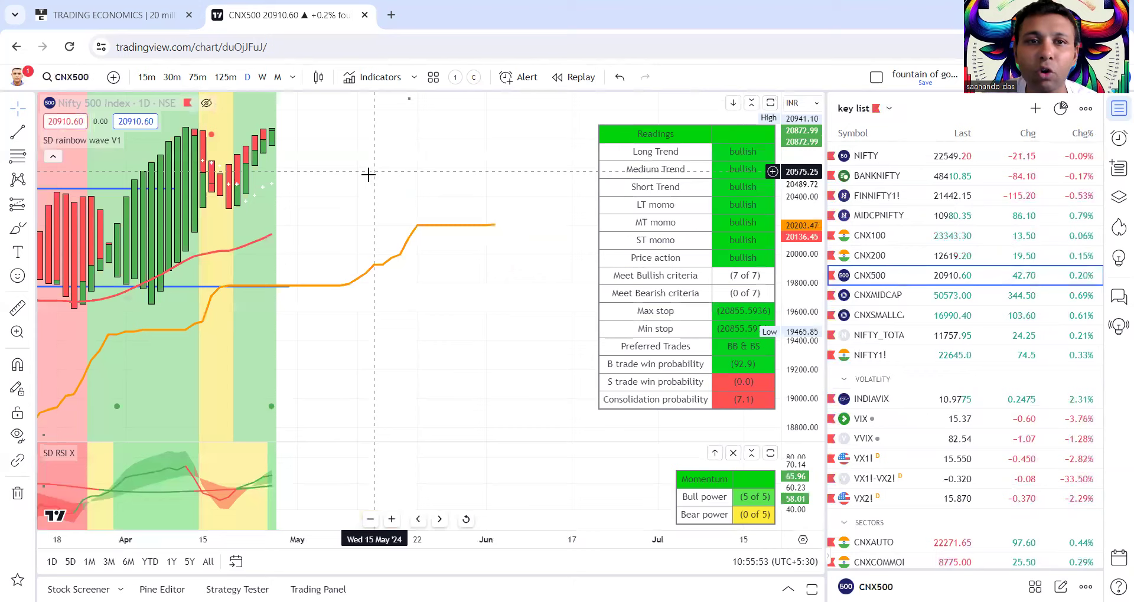
scroll(467, 183, "down", 3)
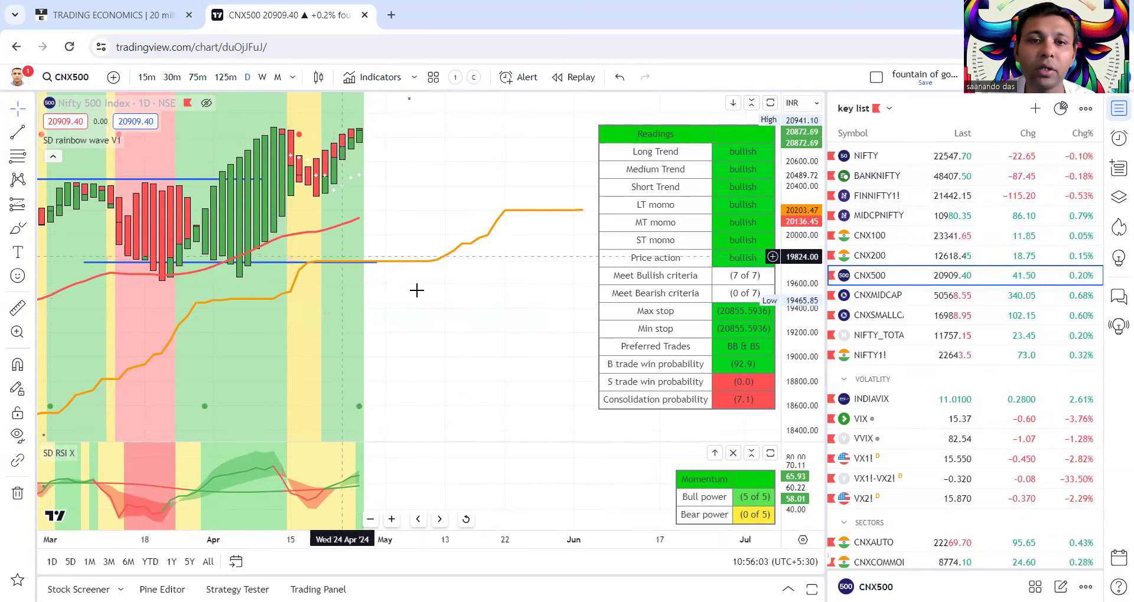
scroll(419, 290, "down", 1)
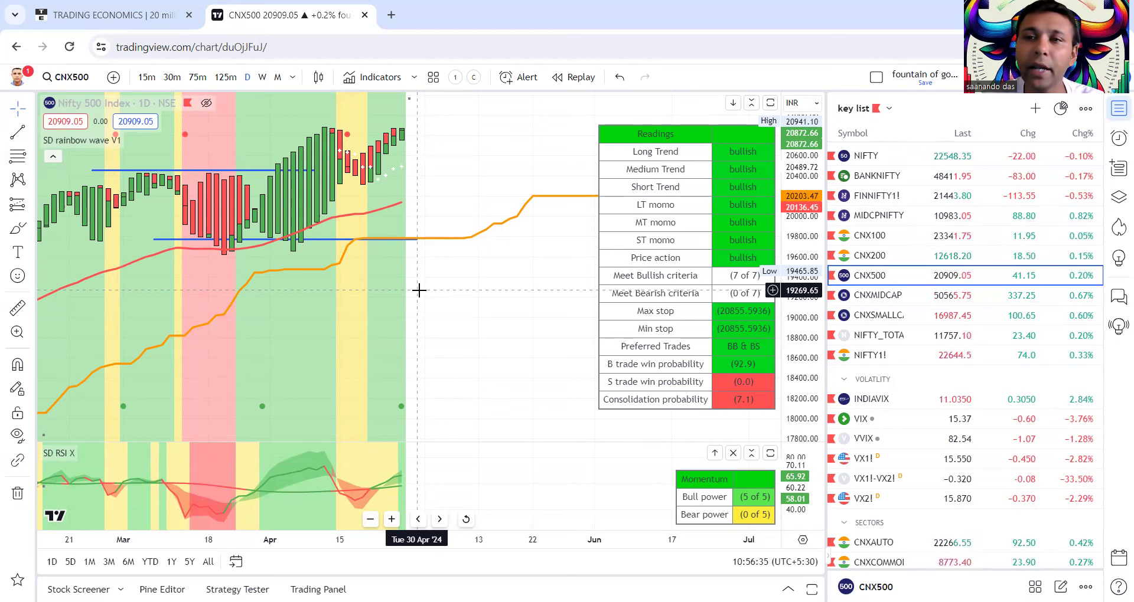
Switch to the 4. BONDS watchlist and examine the daily chart and readings of the US30Y yield.
left_click(889, 110)
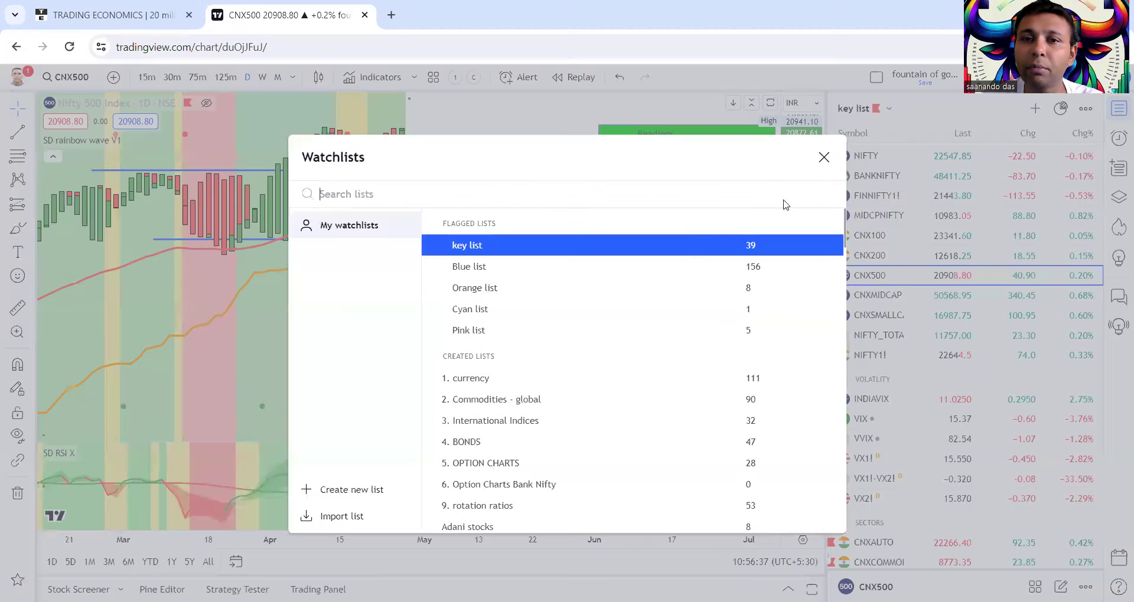
scroll(512, 437, "down", 1)
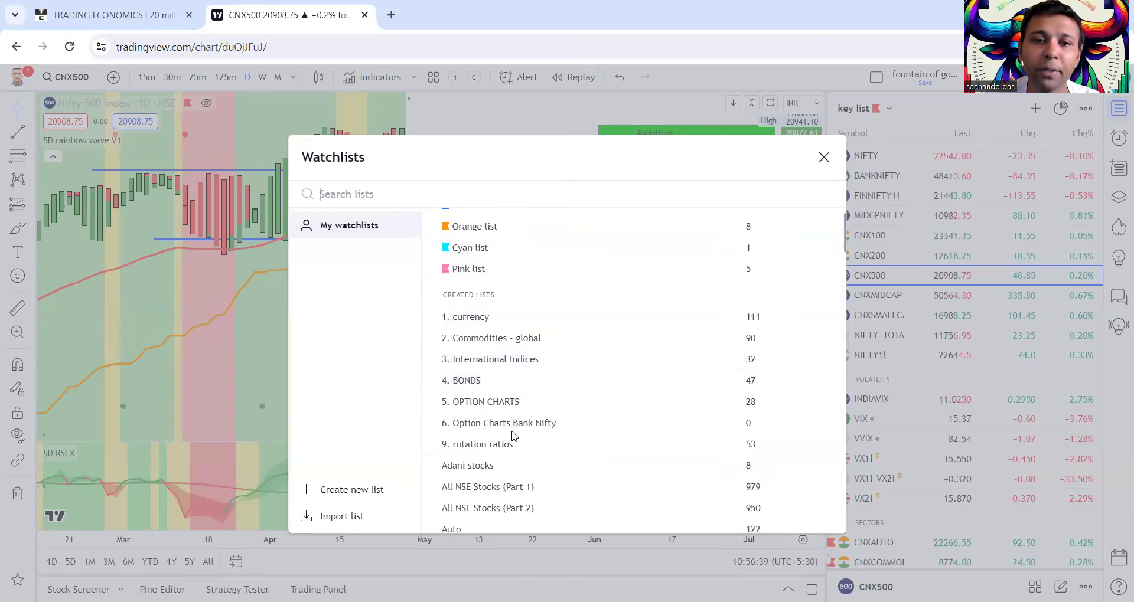
left_click(513, 371)
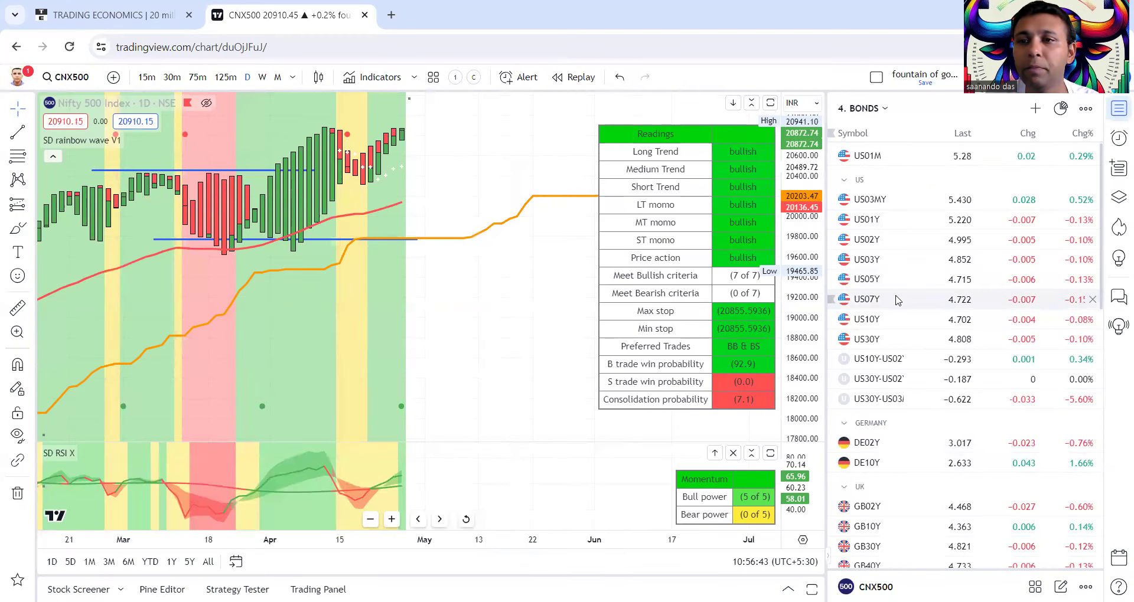
left_click(892, 339)
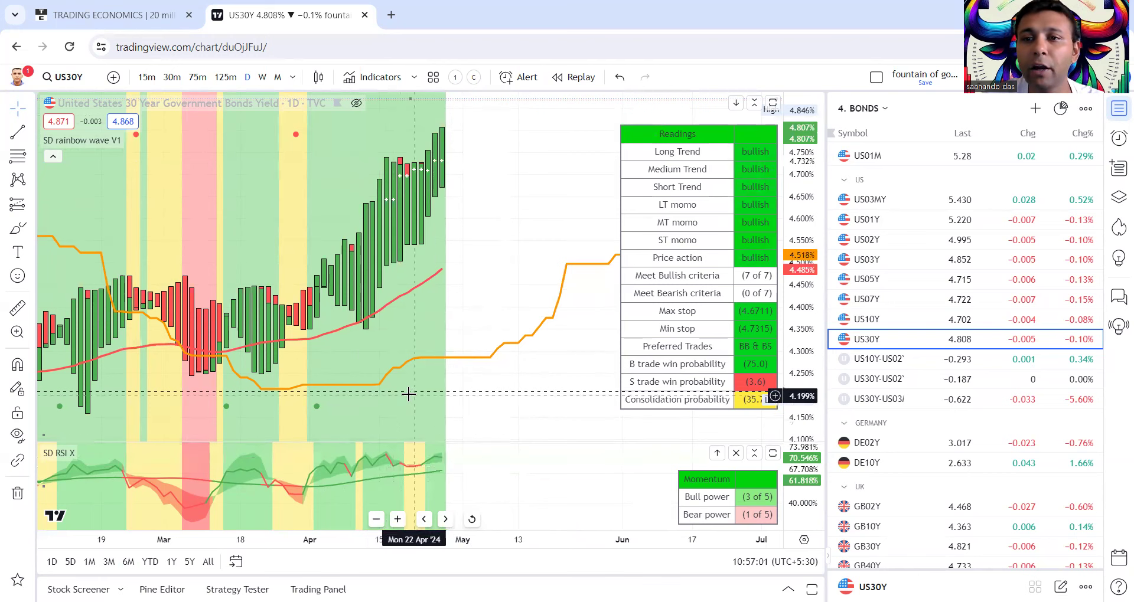
scroll(470, 384, "down", 4)
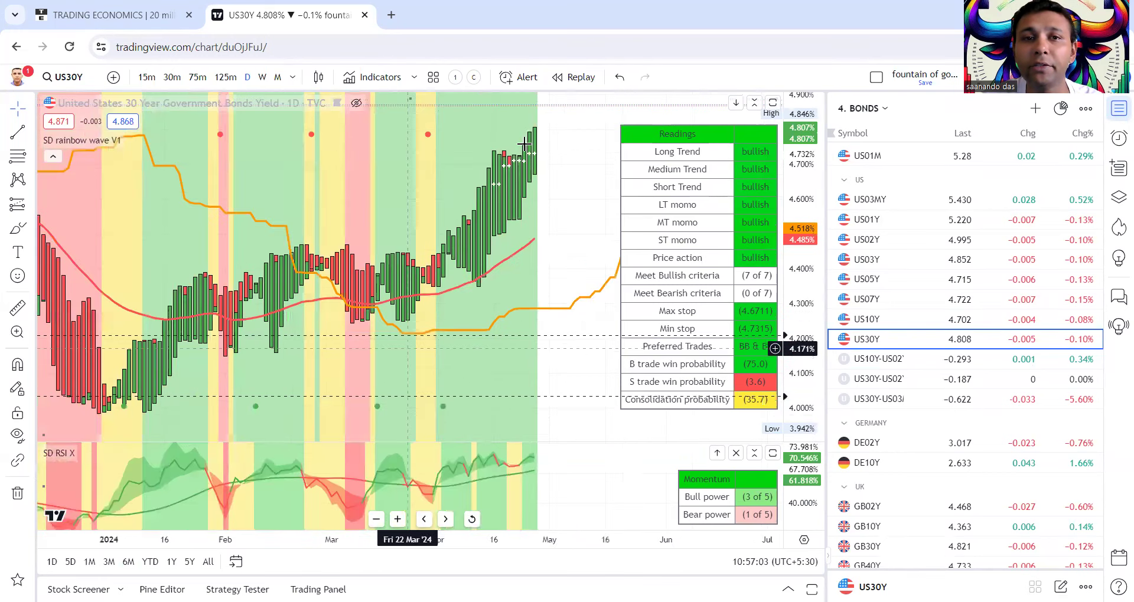
scroll(331, 153, "up", 2)
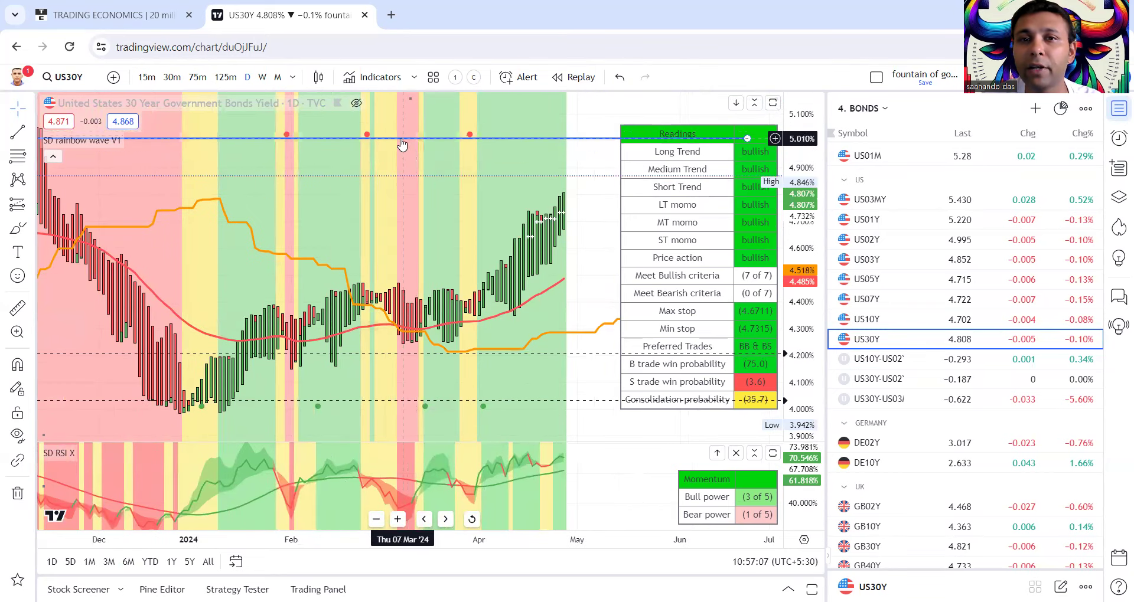
Set the US30Y chart to the weekly timeframe and examine its trend readings and momentum.
left_click(262, 77)
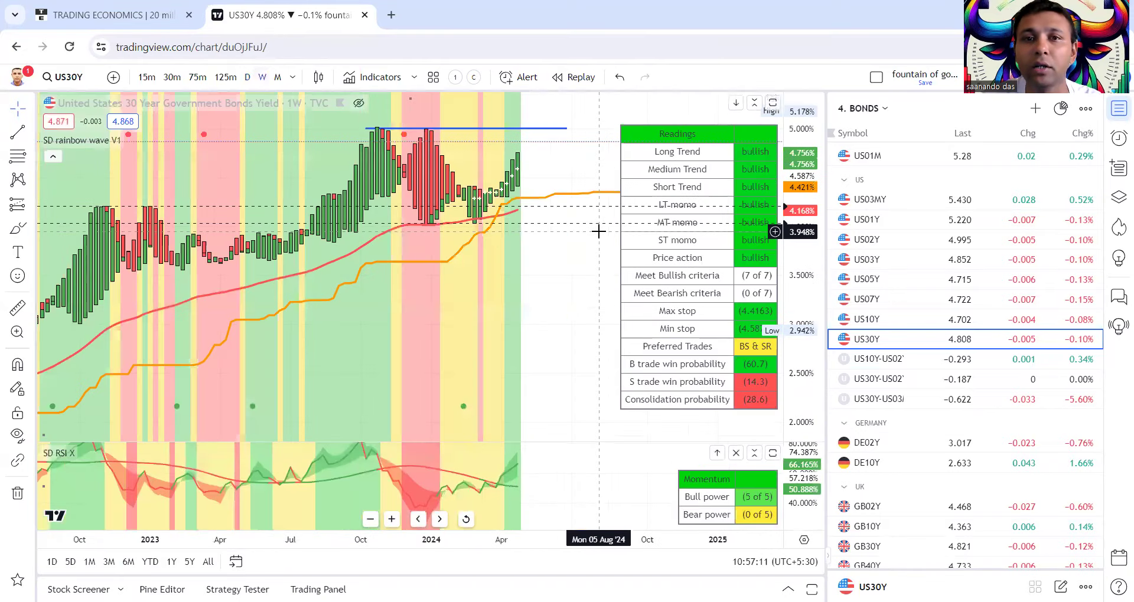
scroll(586, 238, "up", 3)
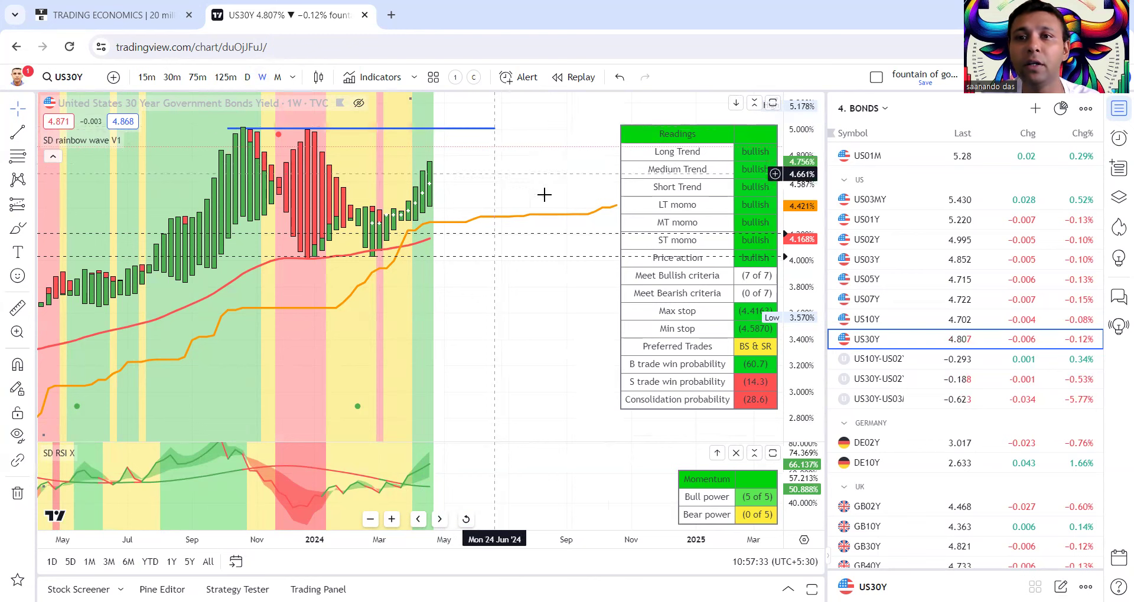
scroll(440, 201, "down", 2)
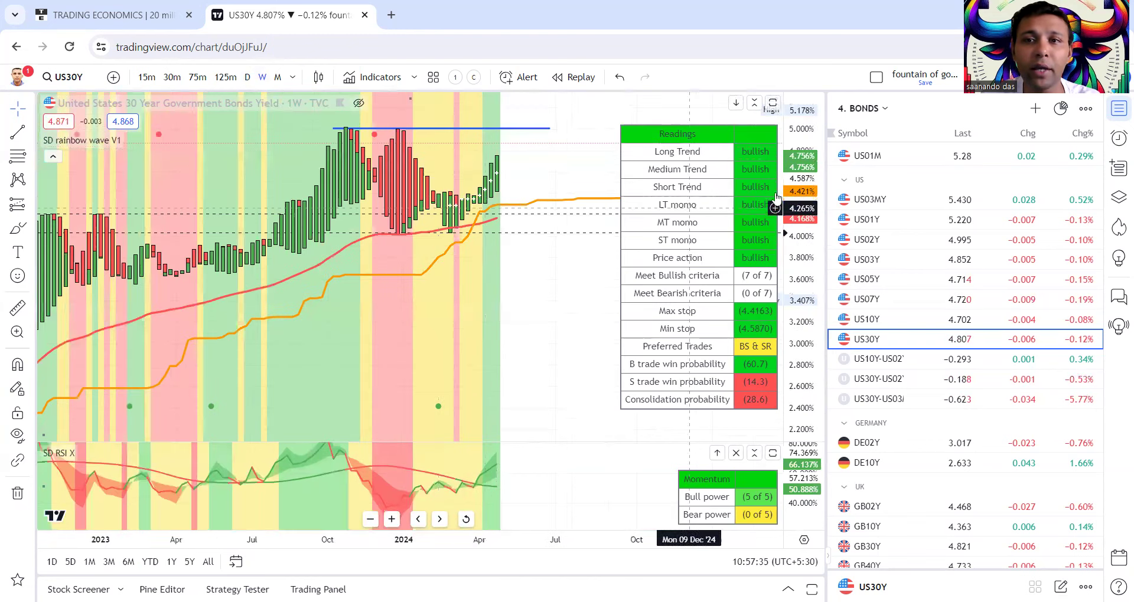
scroll(822, 193, "down", 1)
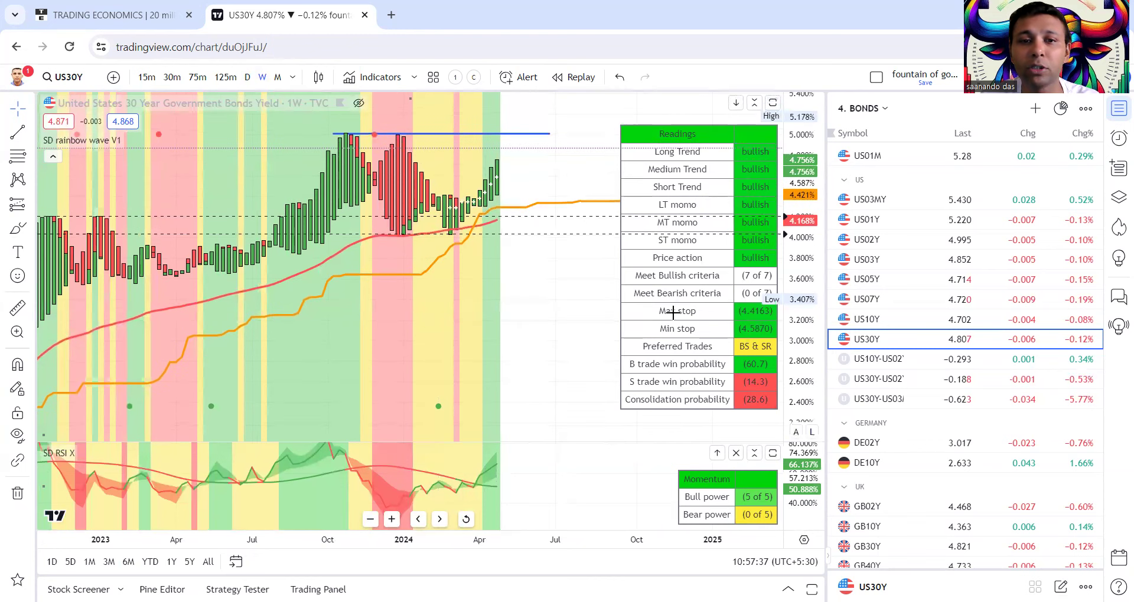
scroll(792, 467, "down", 2)
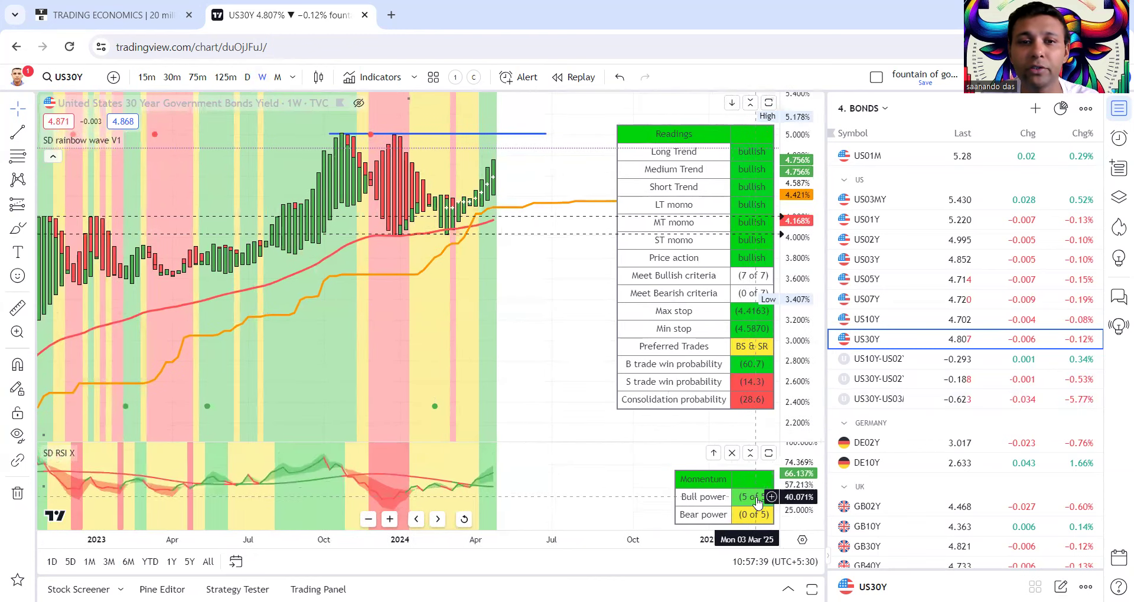
Examine the weekly US30Y price action against the blue resistance line, with room above it up to 6.5%.
left_click_drag(555, 508, 535, 481)
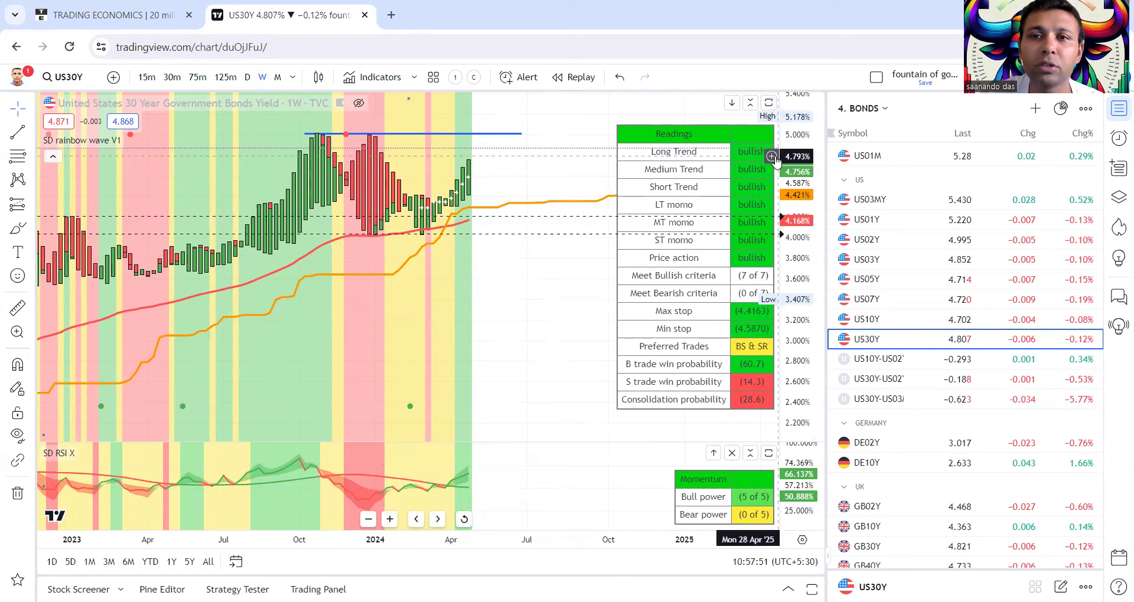
left_click(771, 155)
left_click_drag(806, 145, 729, 201)
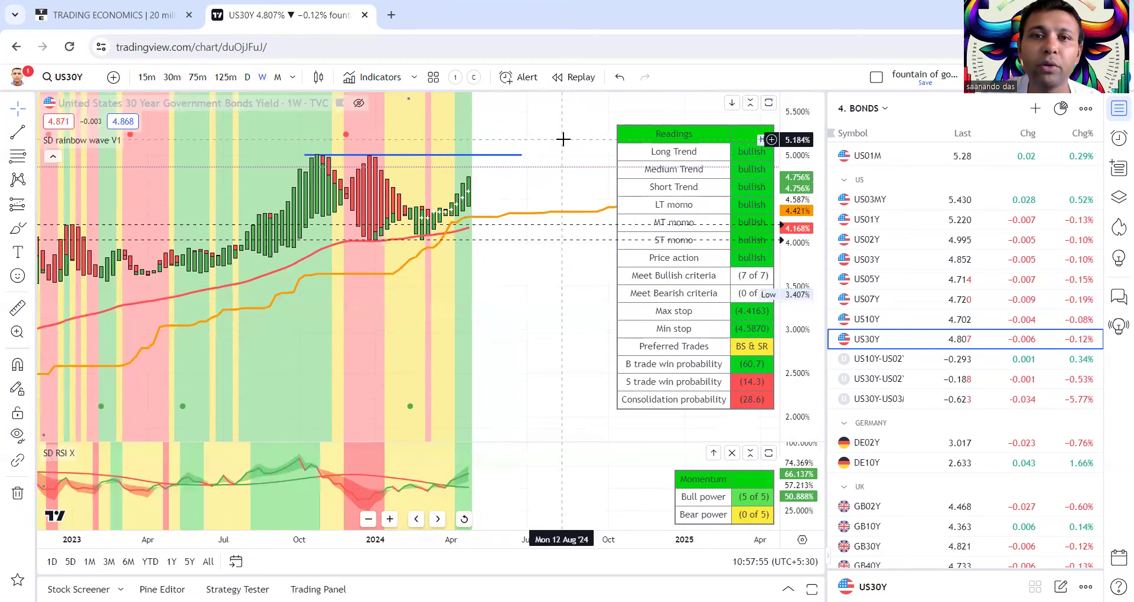
left_click_drag(539, 156, 509, 229)
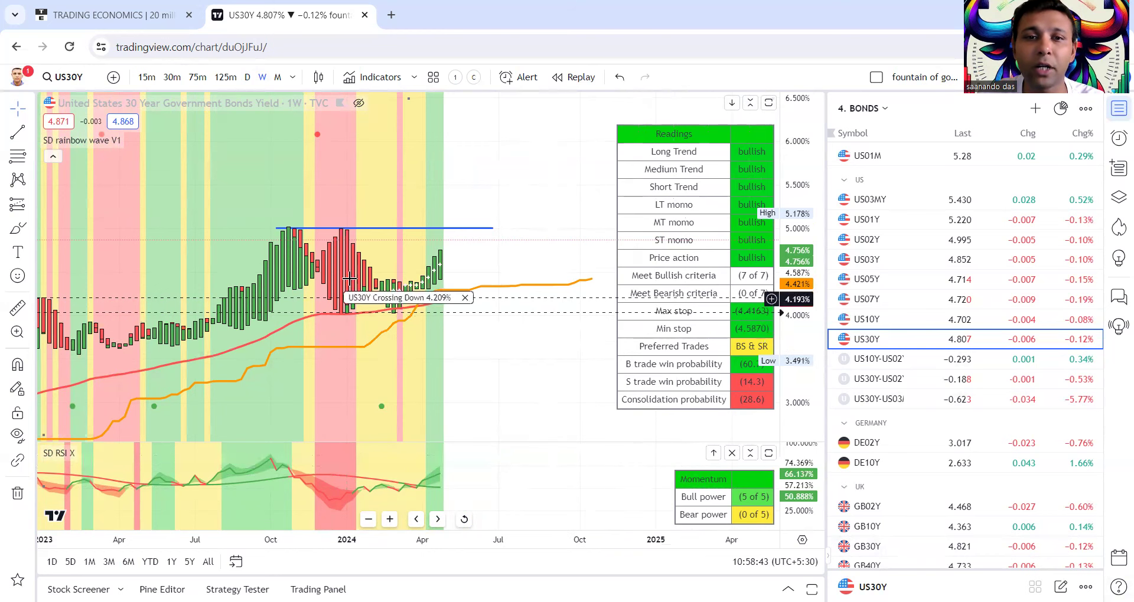
scroll(566, 278, "down", 1)
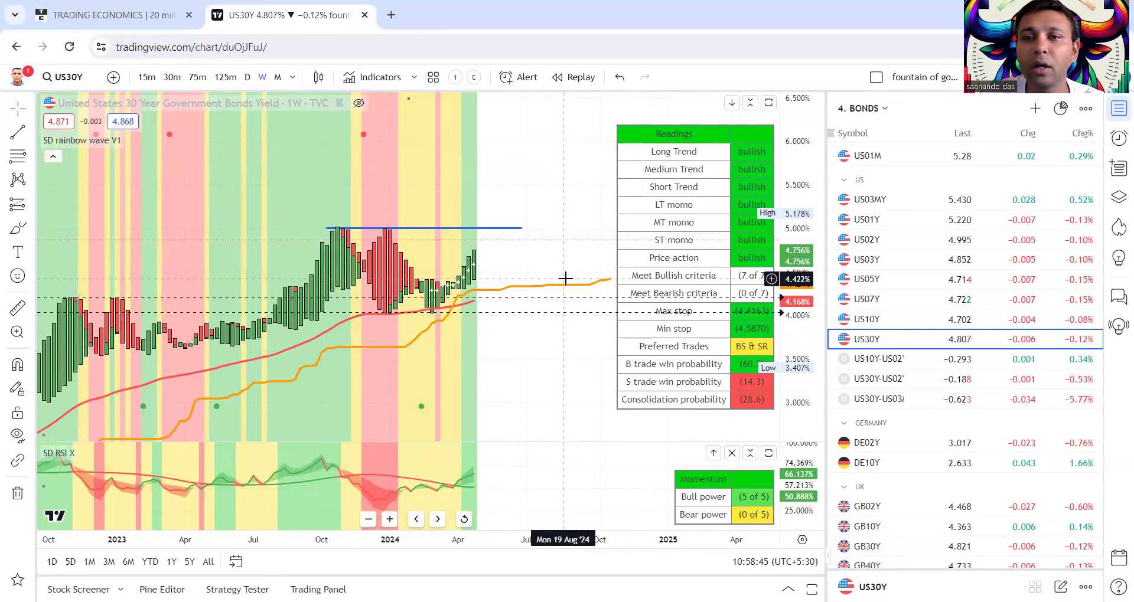